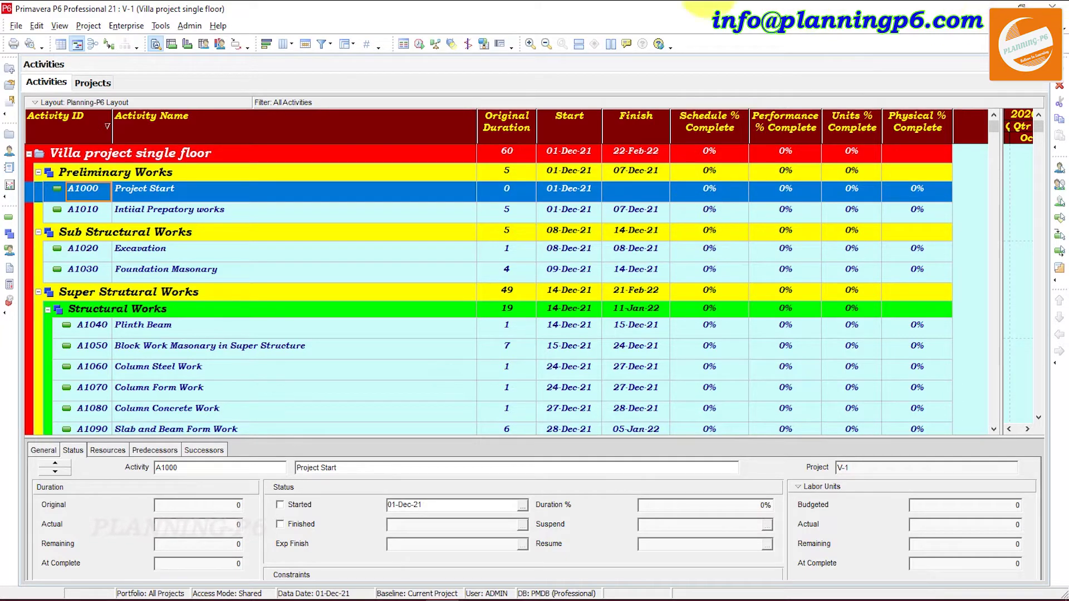
Browse the full list of scheduling tools without choosing one
left_click(160, 25)
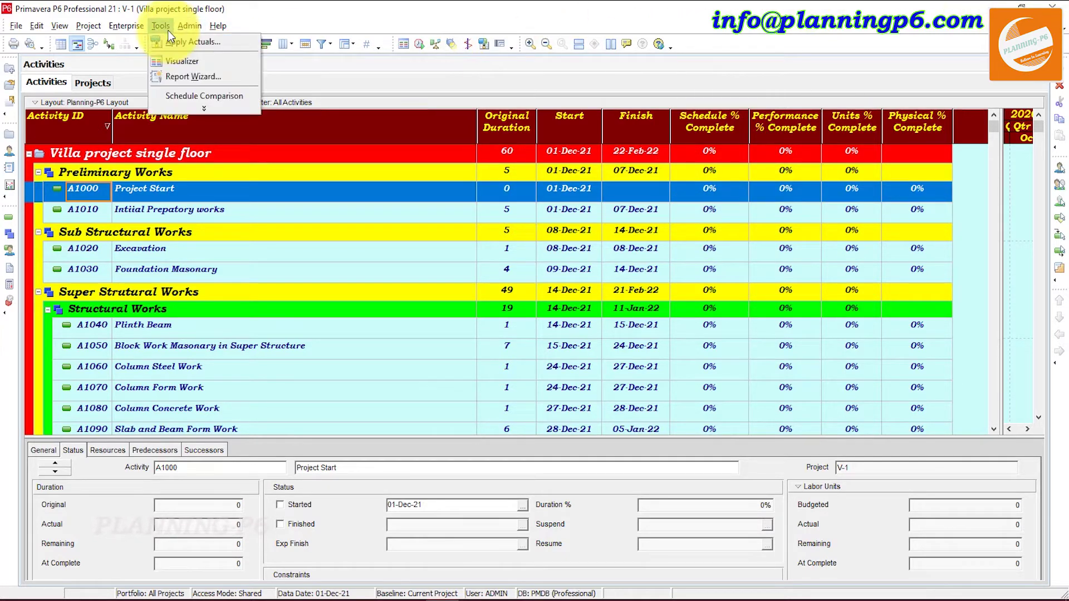
left_click(208, 109)
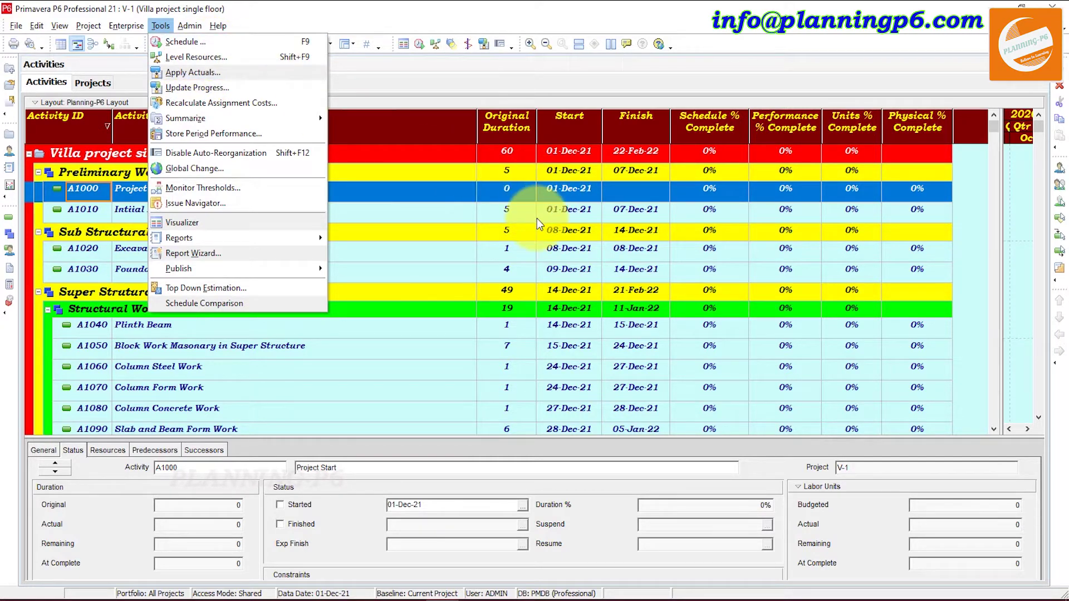
left_click(434, 213)
Compare the General details of A1000 and A1010, then select Project Hand Over A1170
left_click(397, 215)
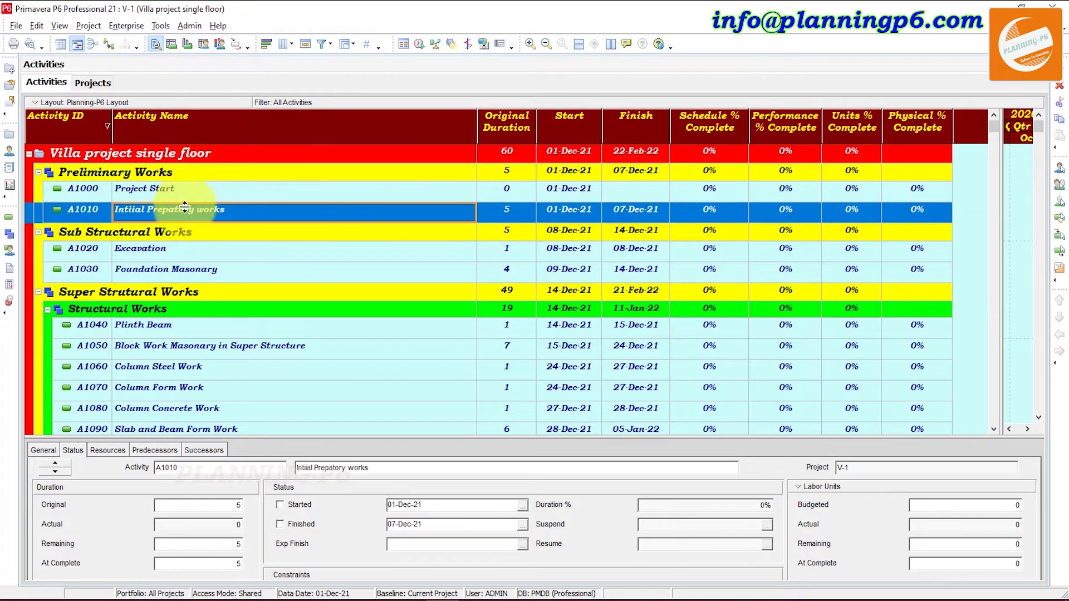
left_click(213, 196)
left_click(211, 215)
left_click(239, 196)
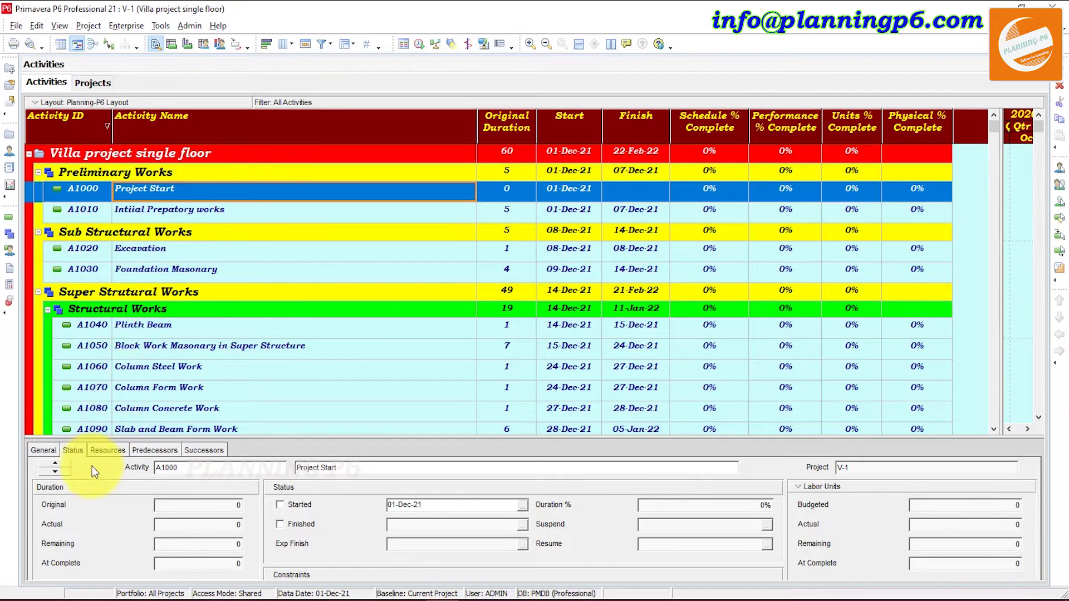
left_click(44, 450)
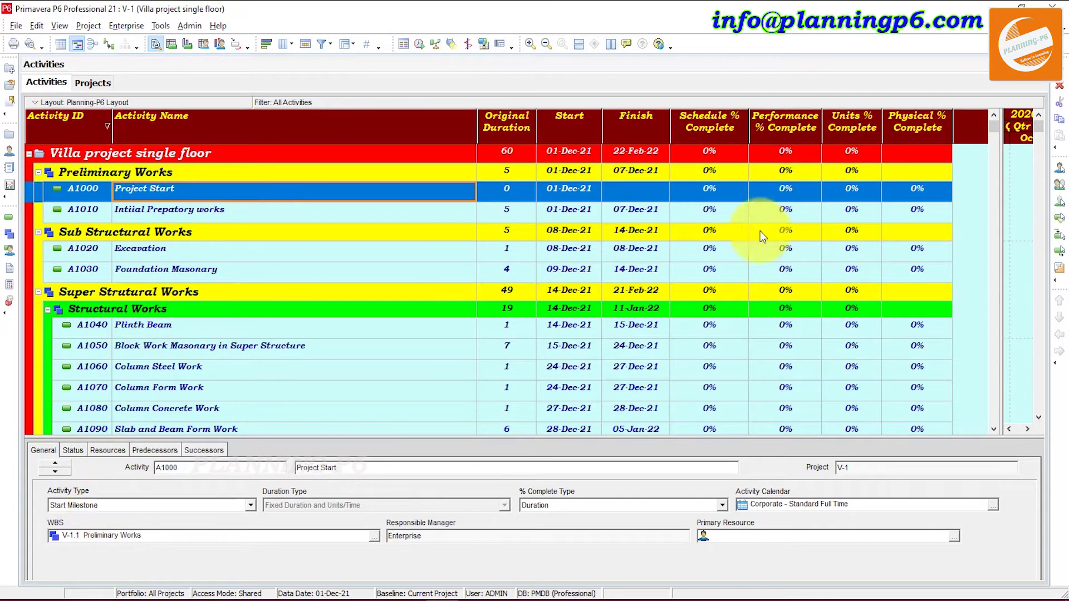
left_click(351, 215)
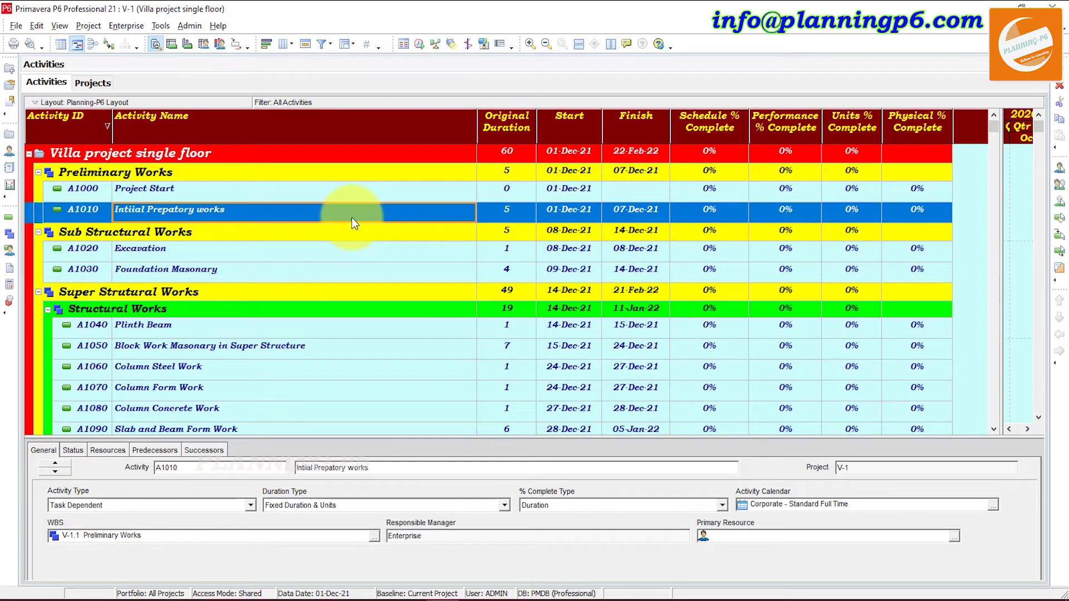
scroll(258, 215, "down", 4)
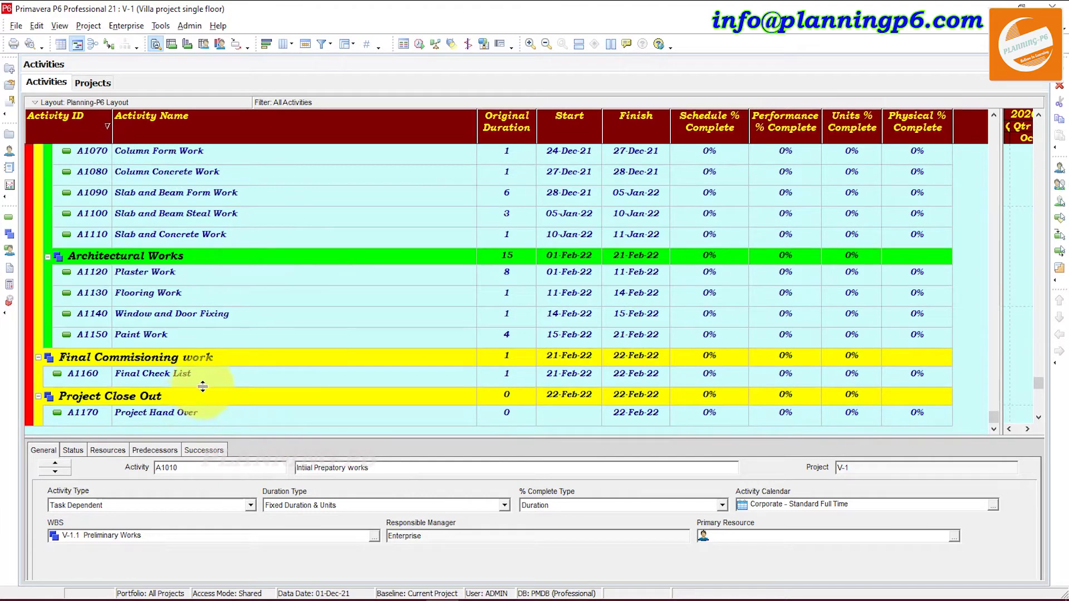
left_click(194, 420)
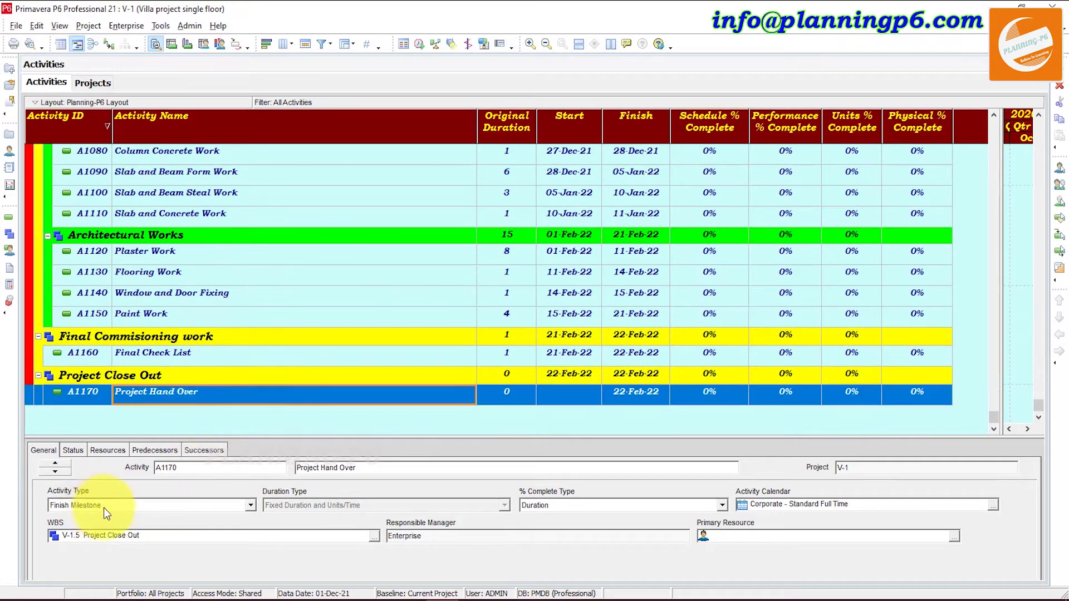
scroll(515, 266, "up", 5)
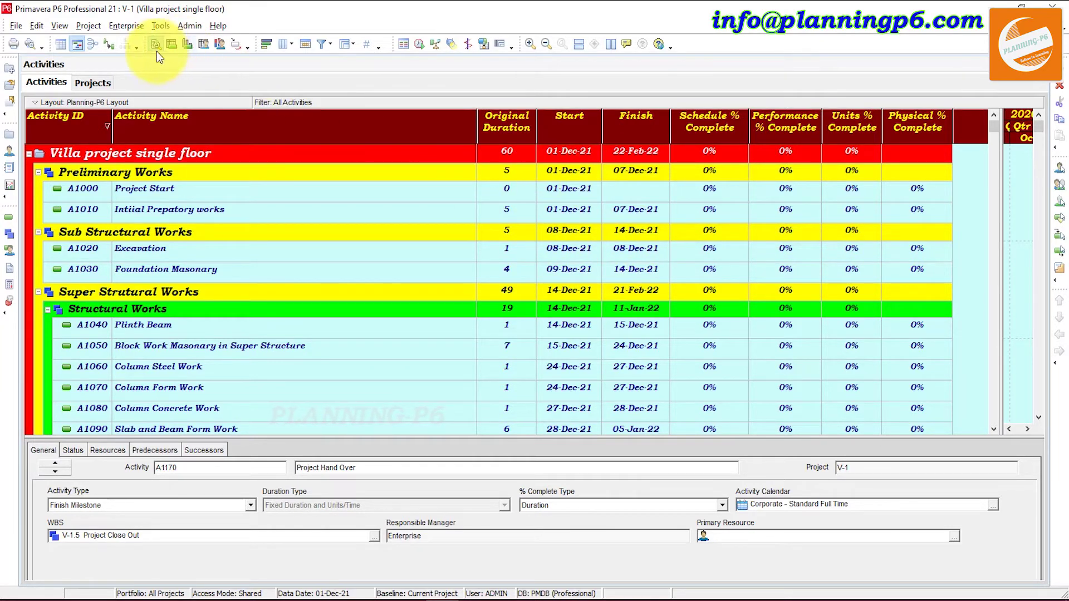
Open Apply Actuals, widen the Project Planned Start column, and keep each project's own data date
left_click(163, 26)
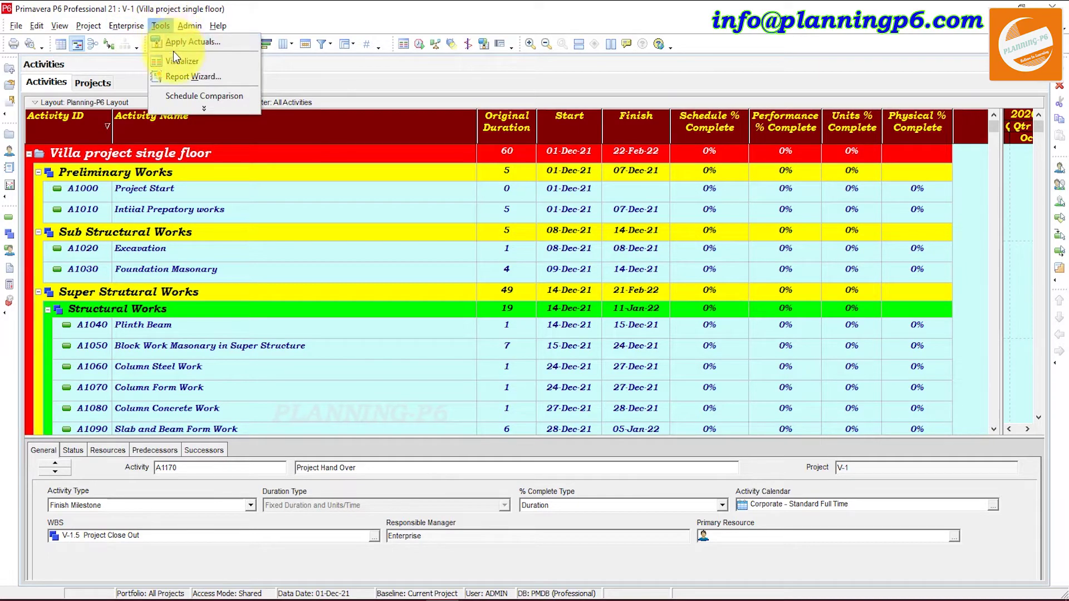
left_click(183, 43)
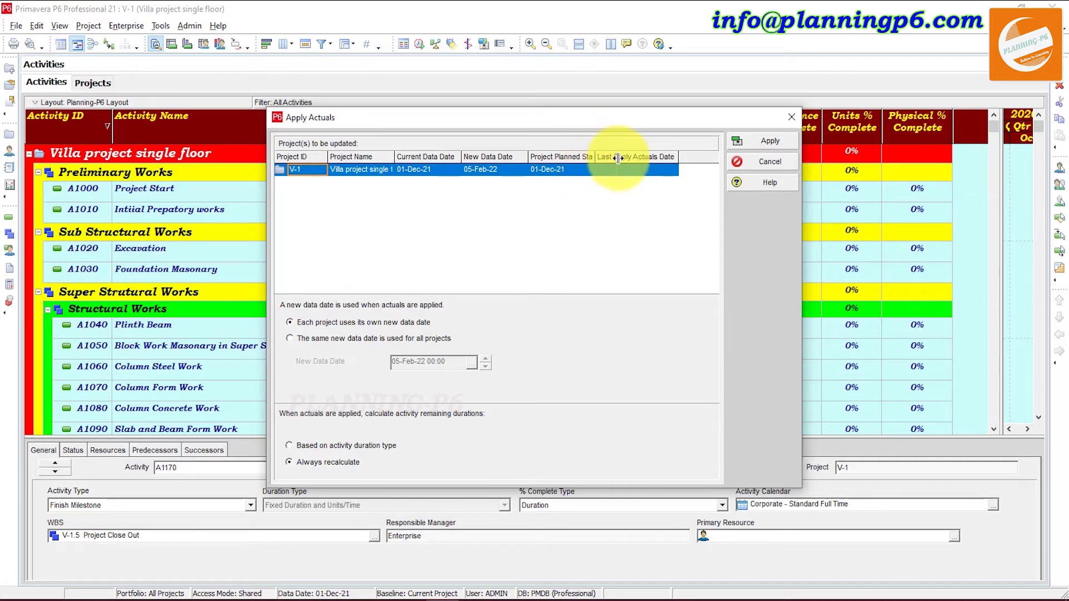
left_click_drag(618, 159, 616, 159)
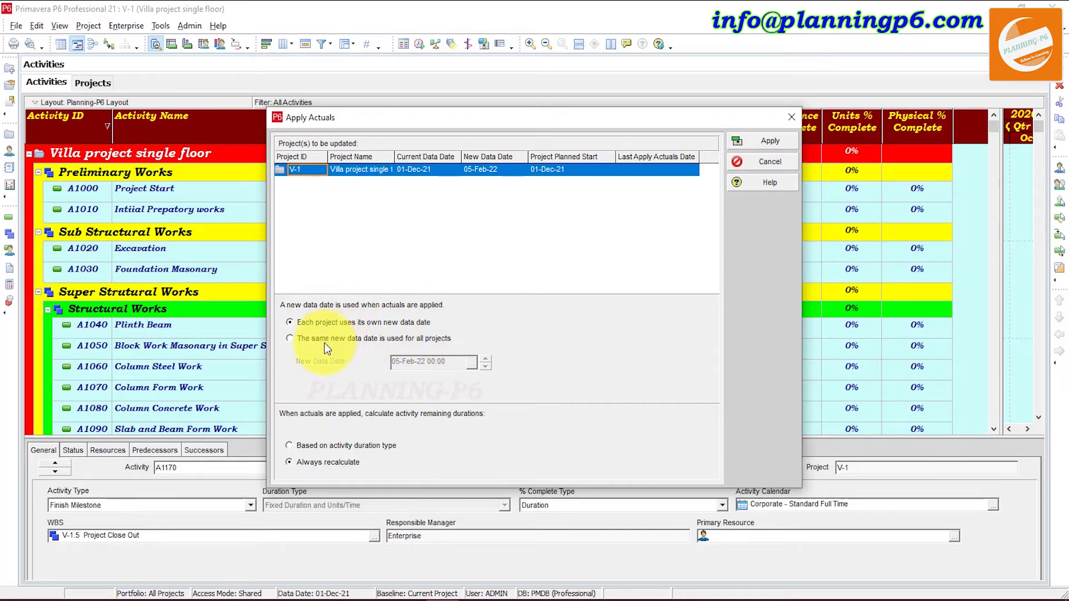
left_click(426, 340)
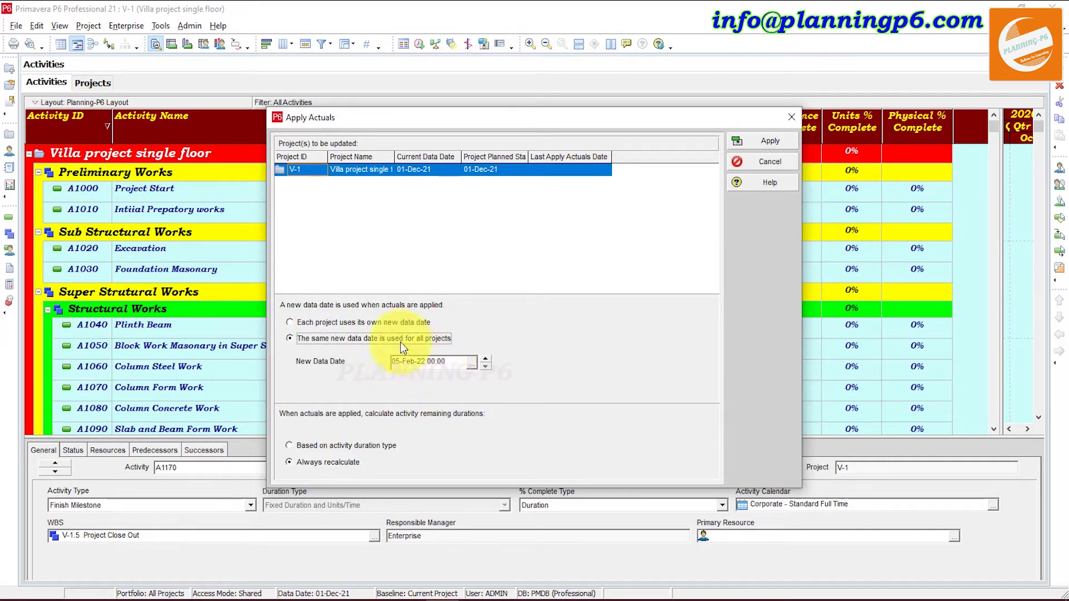
left_click(368, 323)
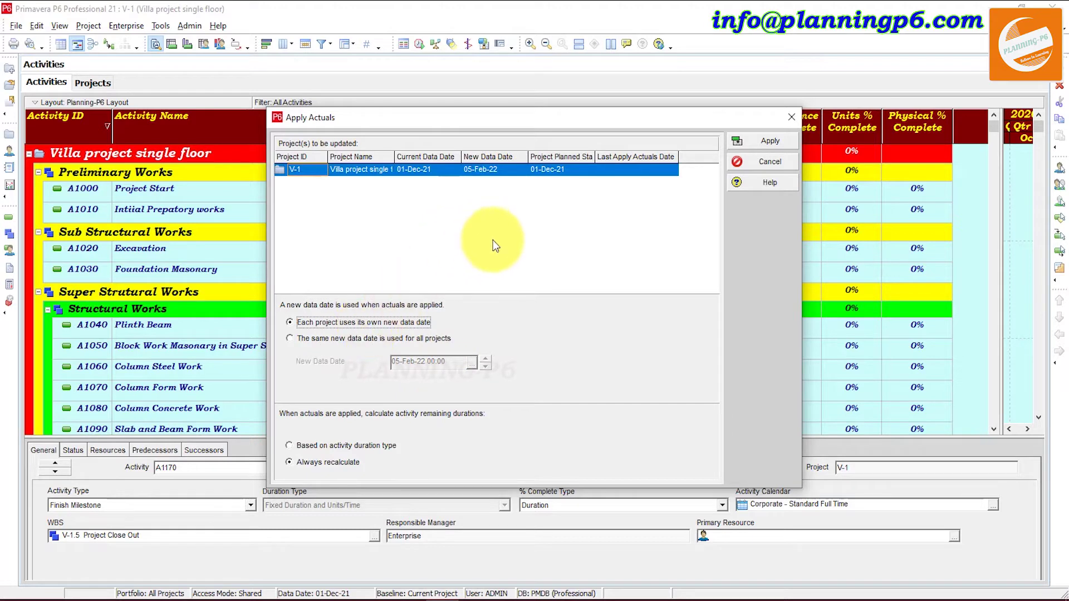
Set project V-1's new data date to 25-Jan-22, cancel, and show Project Hand Over's status
left_click(493, 167)
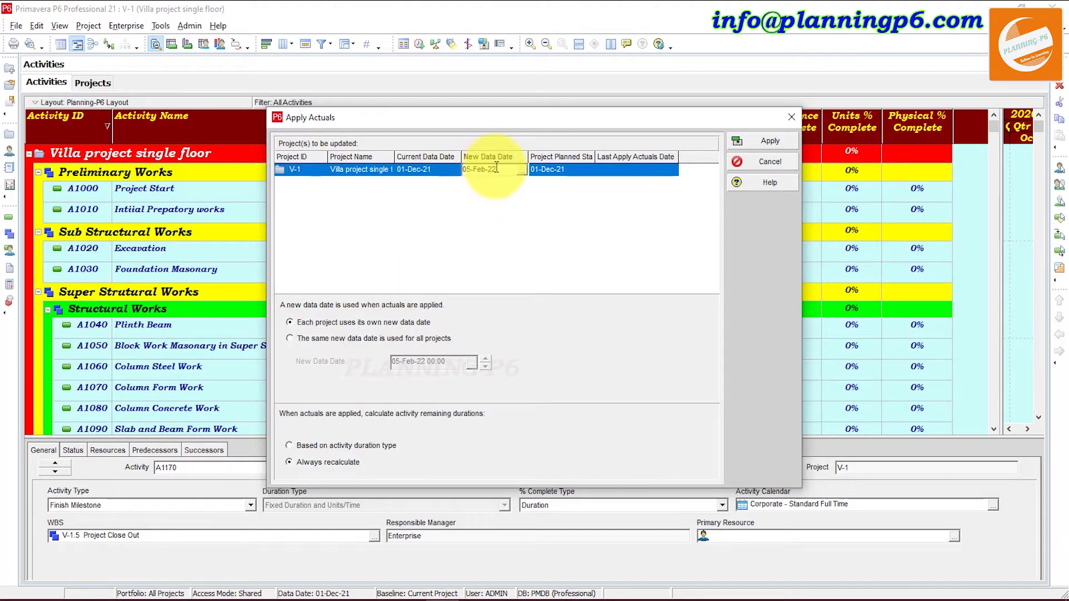
left_click(522, 172)
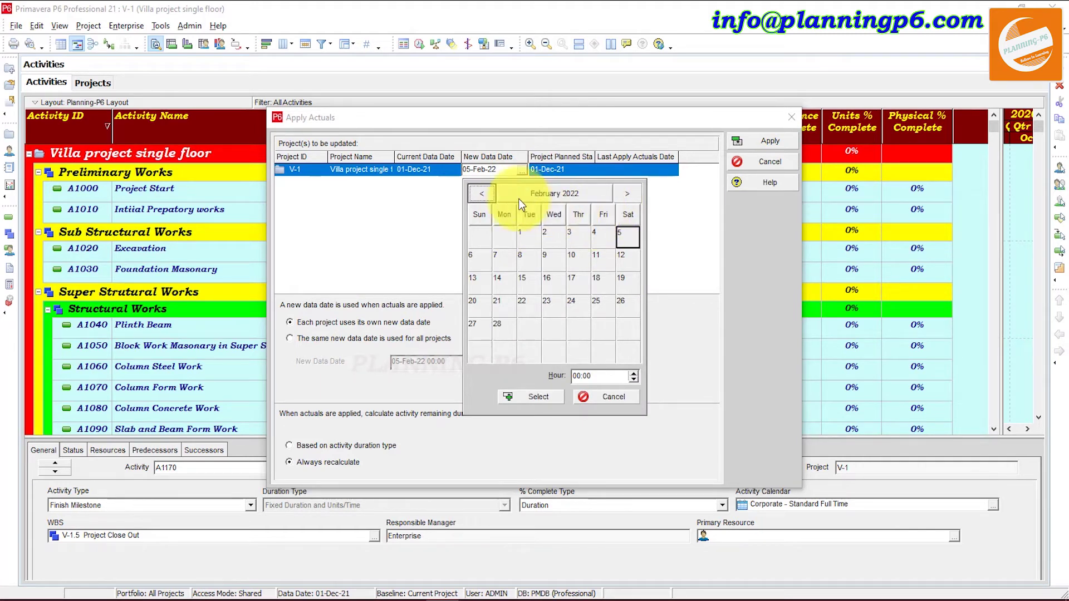
left_click(484, 194)
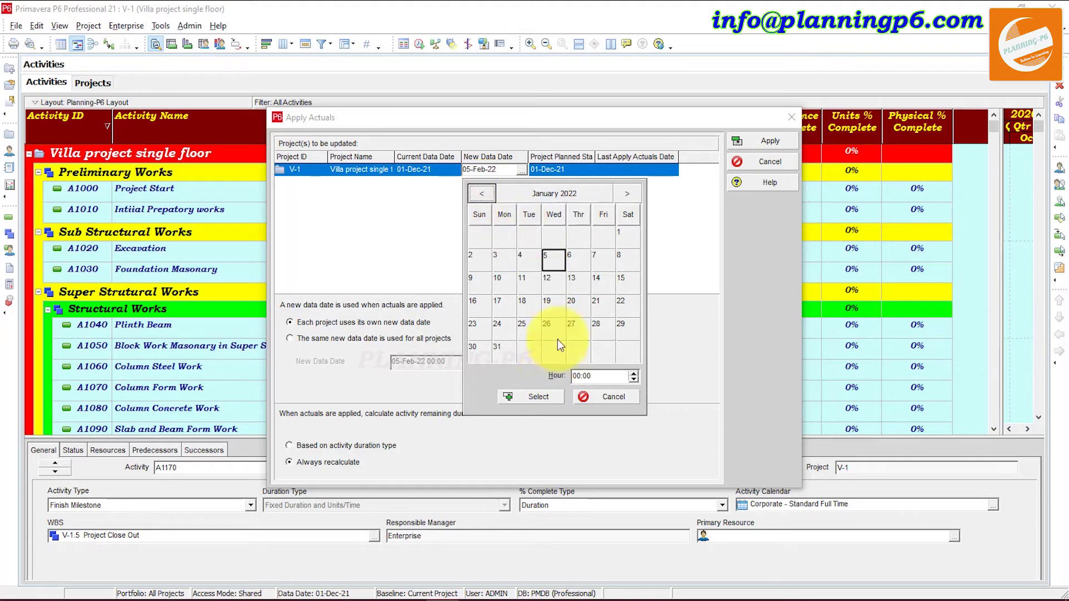
left_click(524, 328)
left_click(543, 396)
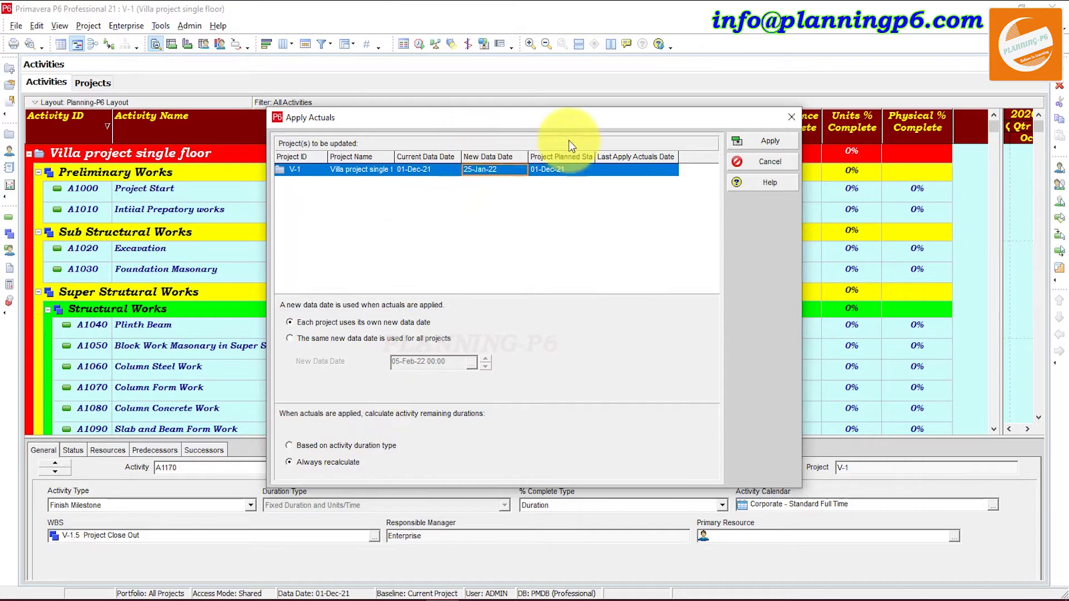
left_click(778, 140)
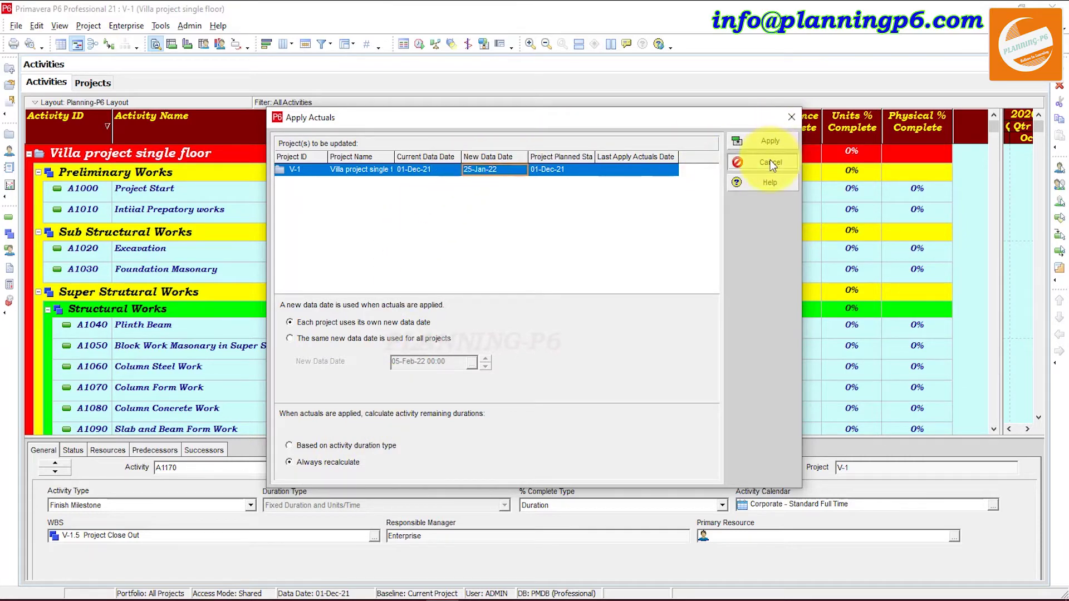
left_click(76, 449)
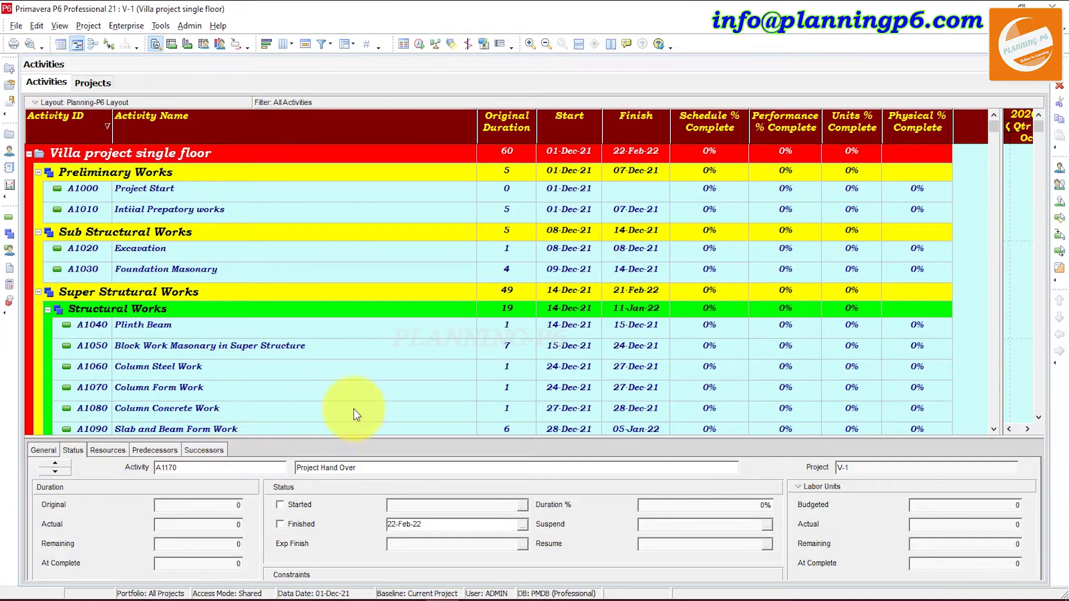
Check Project Hand Over's resources and general details, then select A1050 Block Work Masonary
left_click(110, 454)
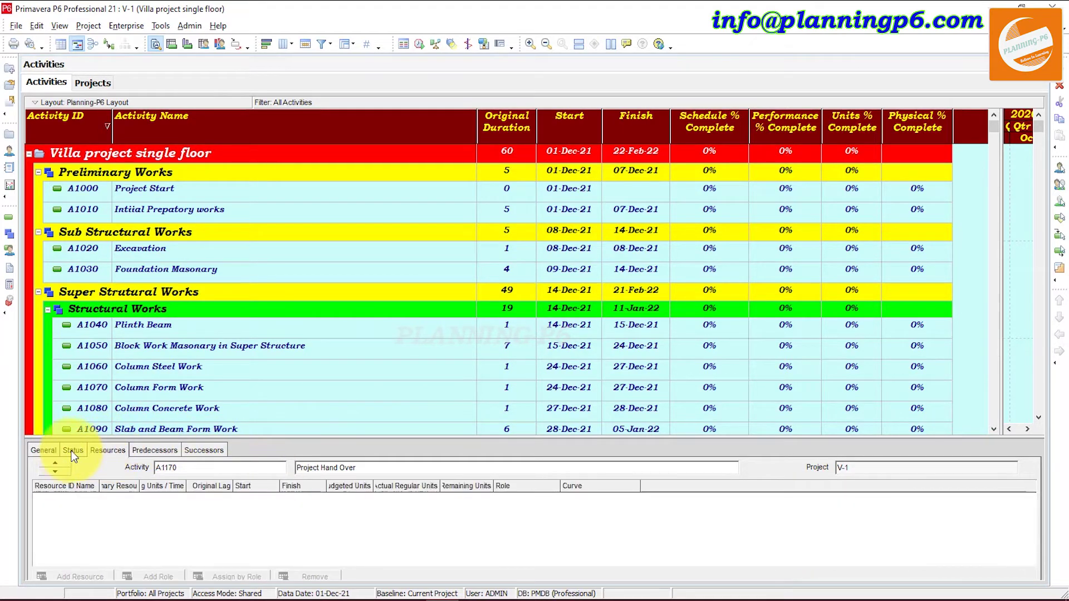
left_click(44, 450)
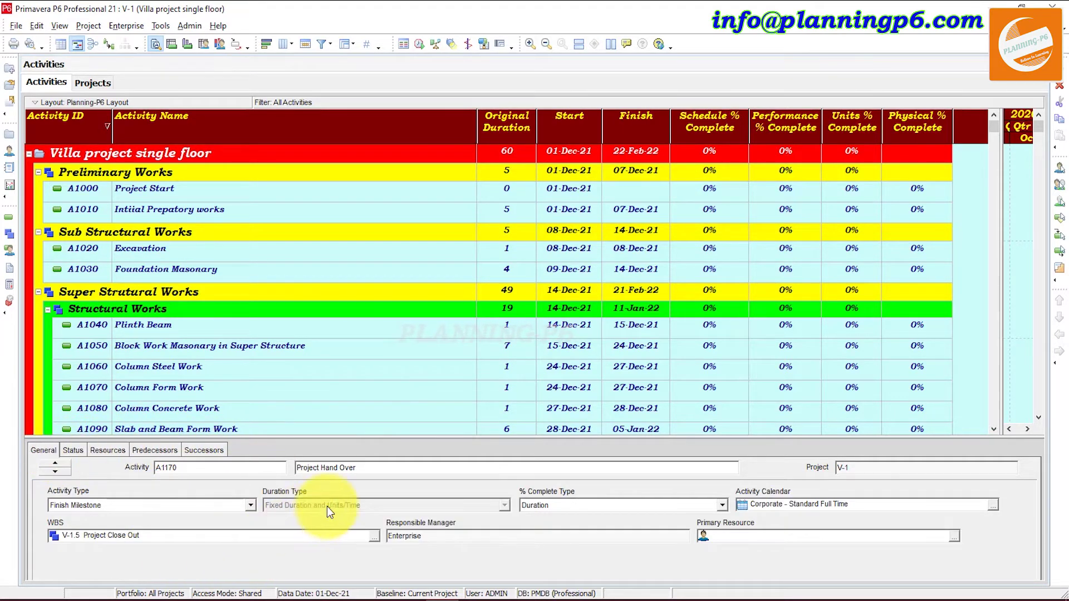
left_click(208, 213)
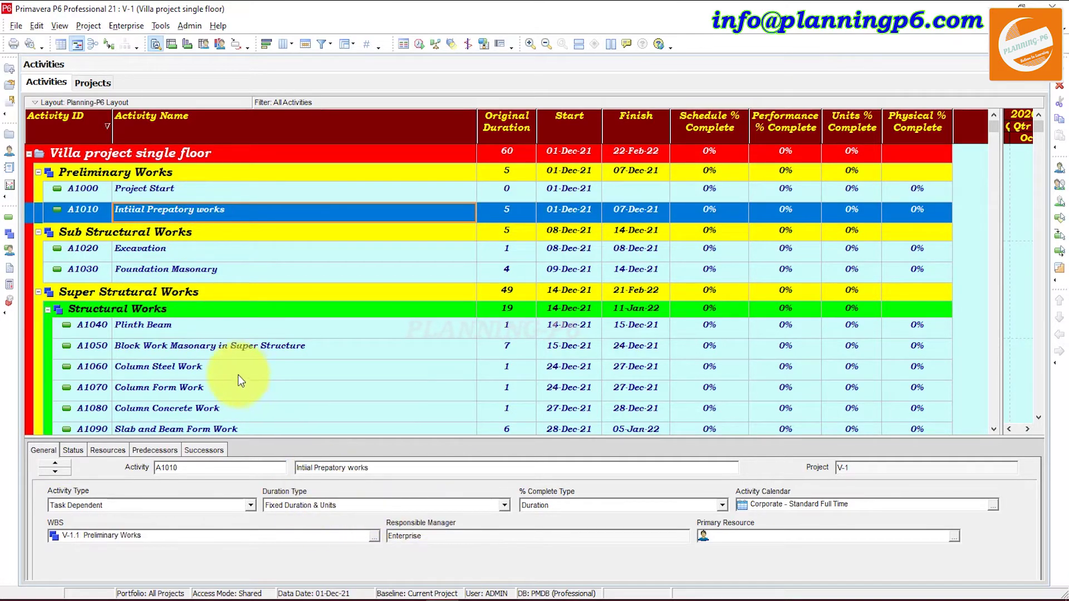
left_click(260, 345)
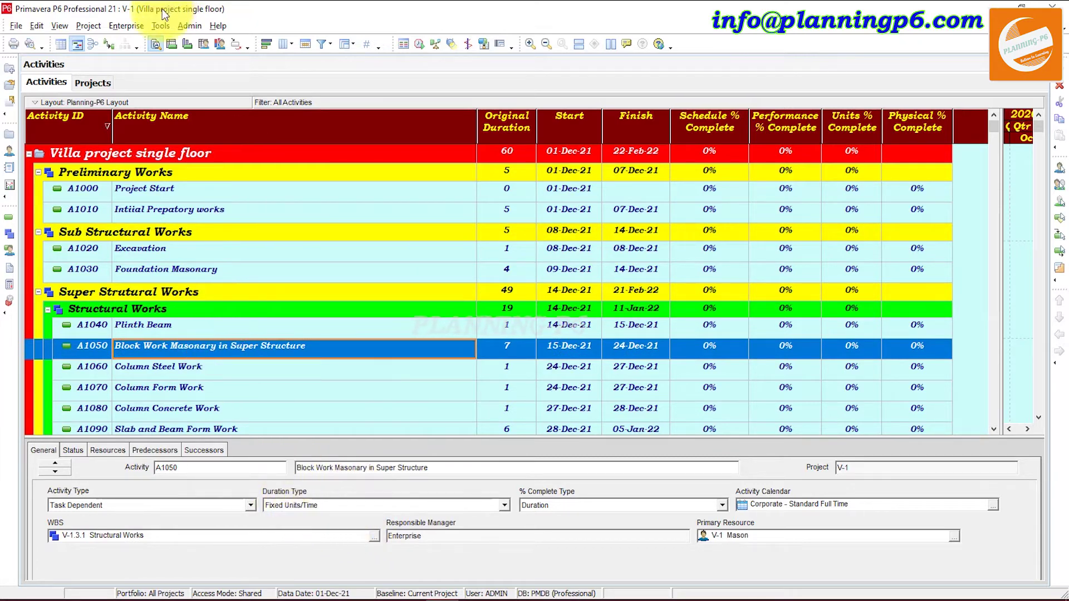
Apply actuals up to the 25-Jan-22 data date and acknowledge the success message
left_click(169, 25)
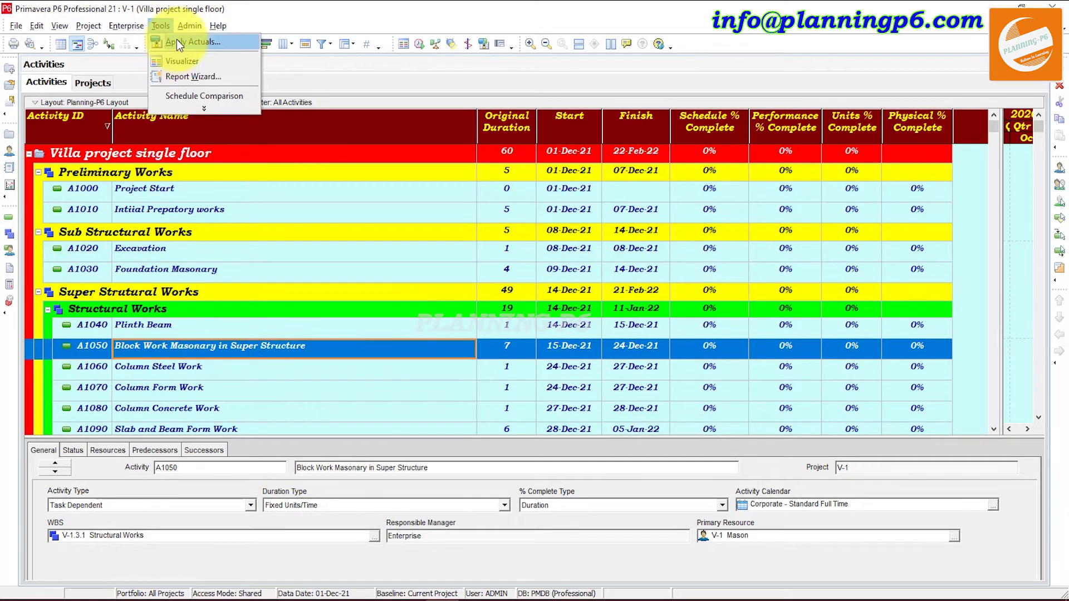
left_click(176, 39)
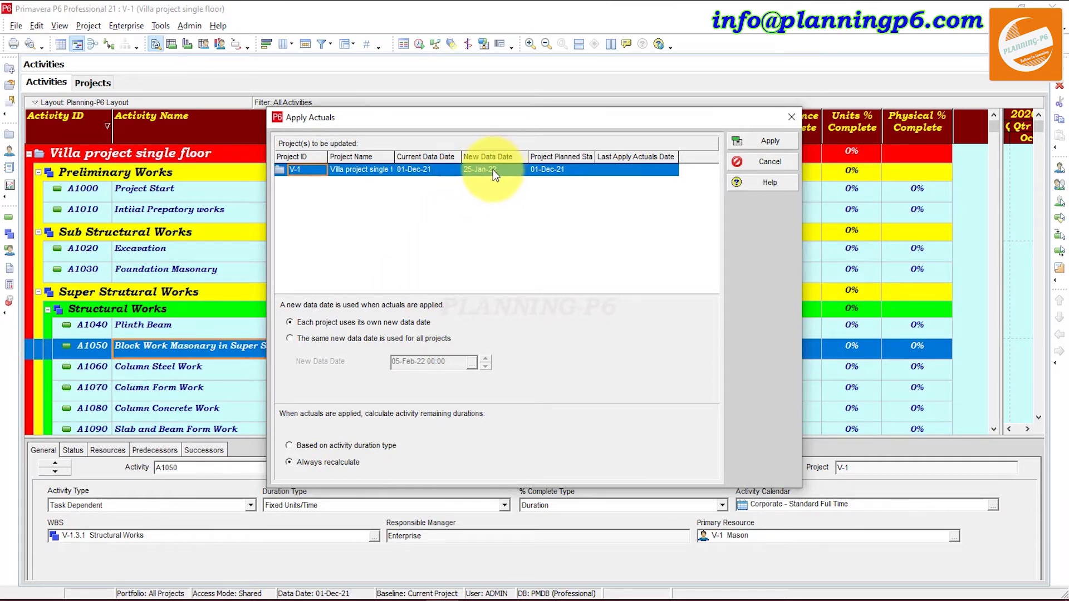
left_click(751, 142)
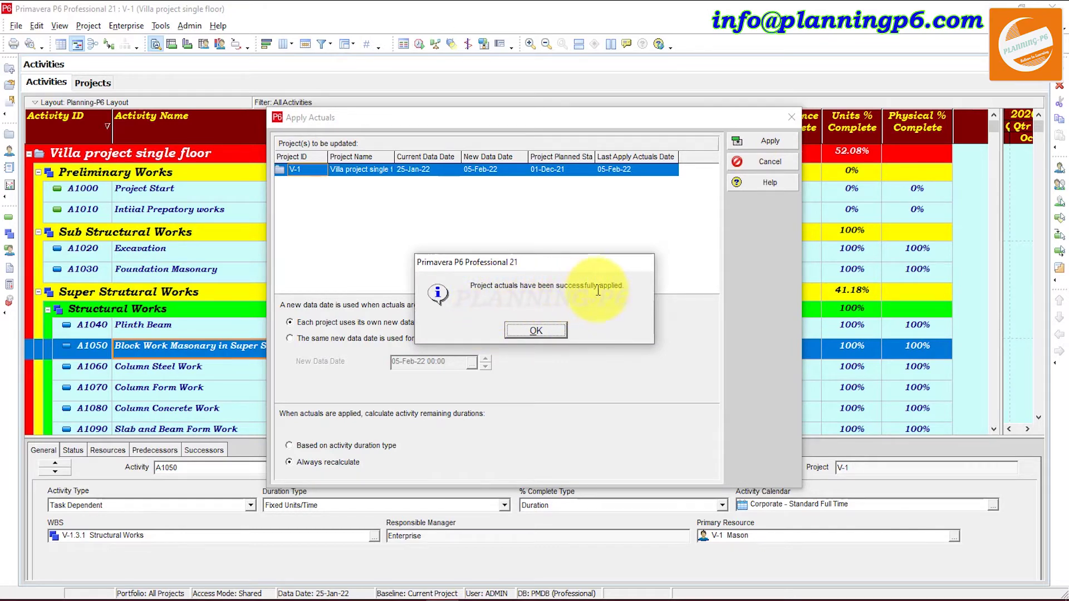
left_click(536, 330)
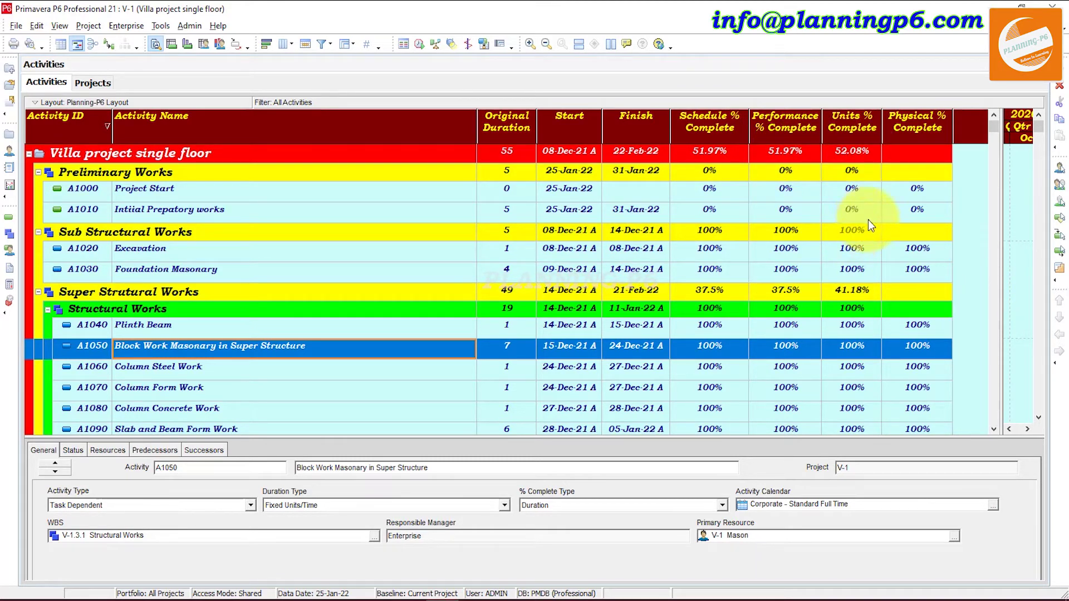
Select A1010 Initial Prepatory works and view its resource assignments, which are empty
scroll(867, 221, "down", 3)
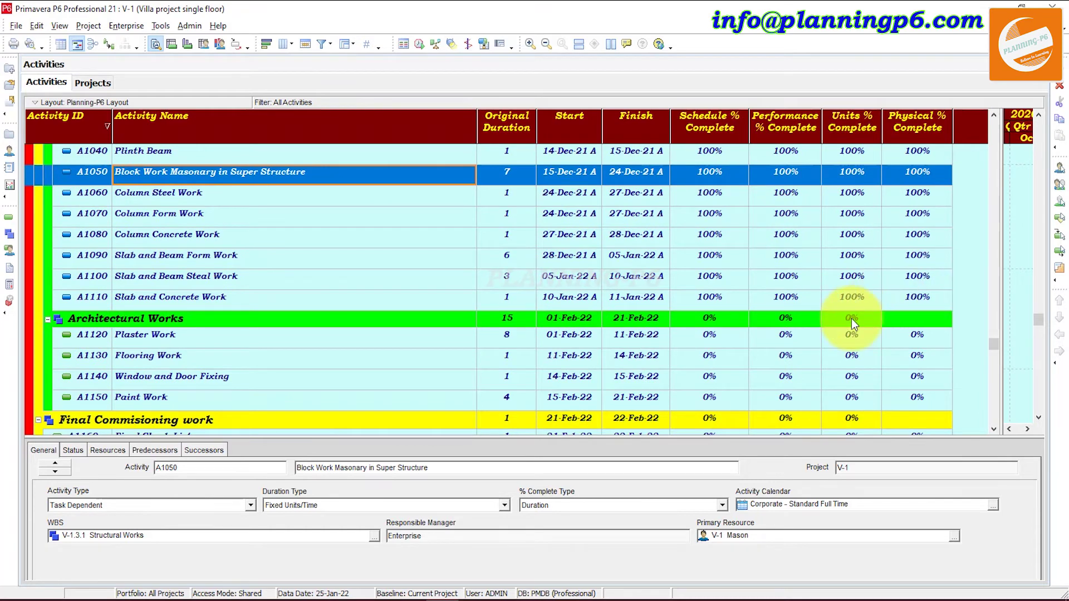
scroll(851, 319, "up", 3)
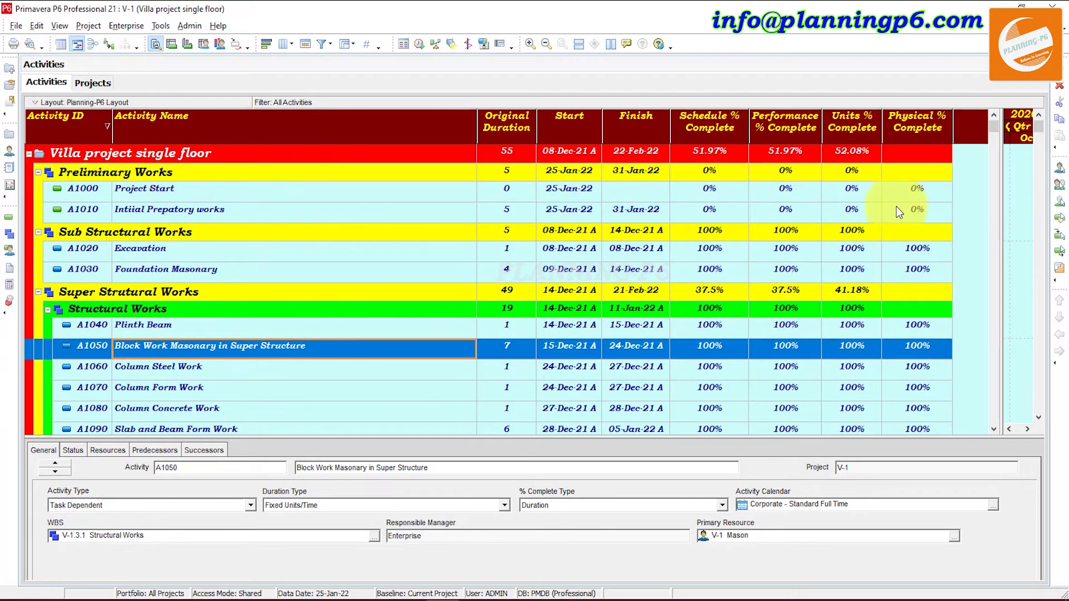
left_click(190, 210)
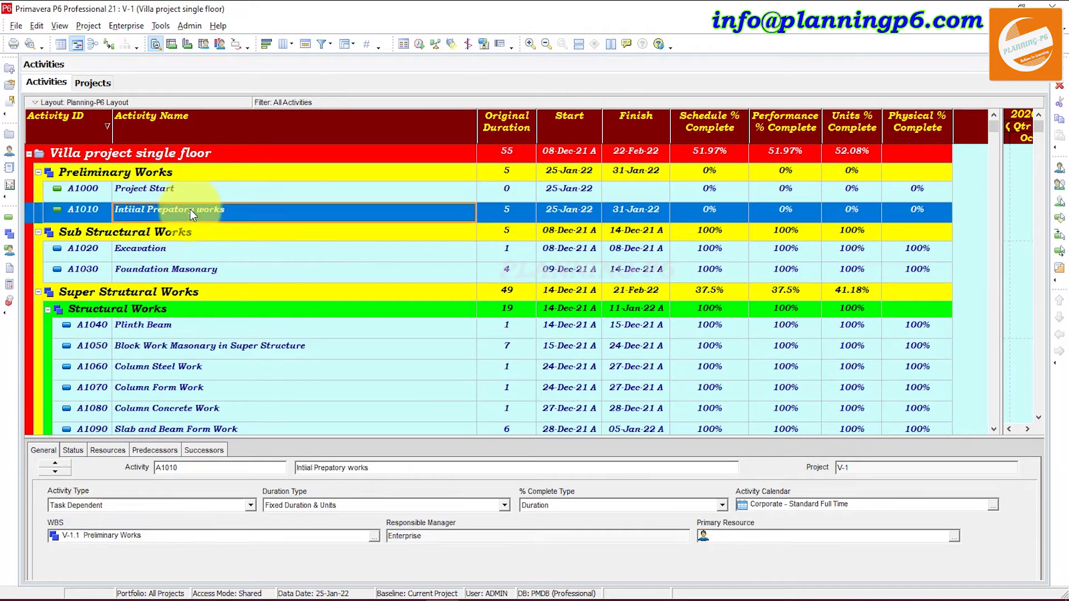
left_click(119, 451)
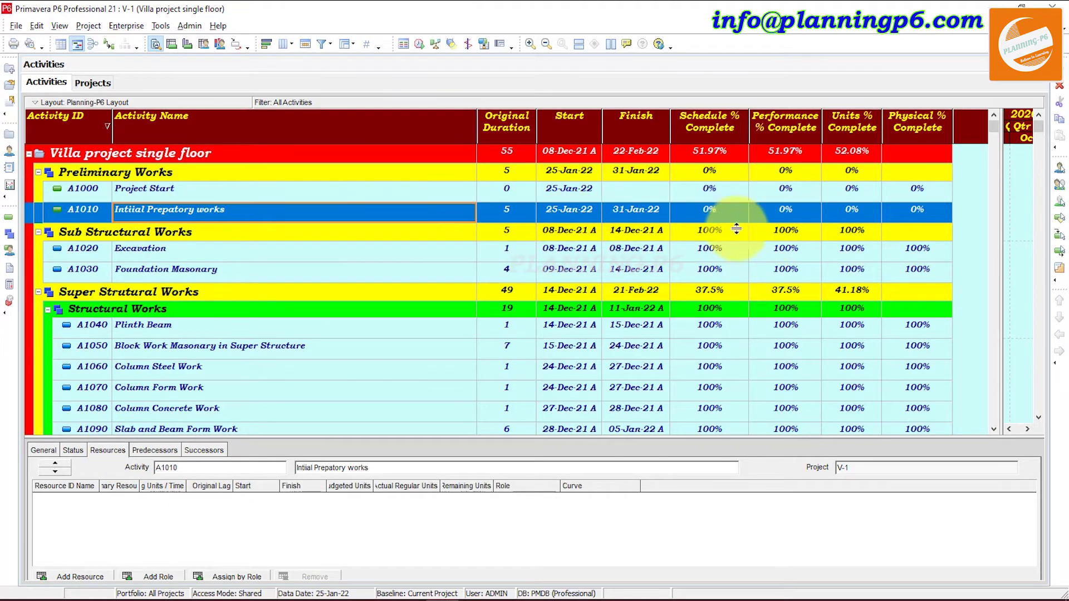
Mark Project Start A1000 and A1010 (25-Jan-22 to 31-Jan-22) as started and finished
left_click(540, 190)
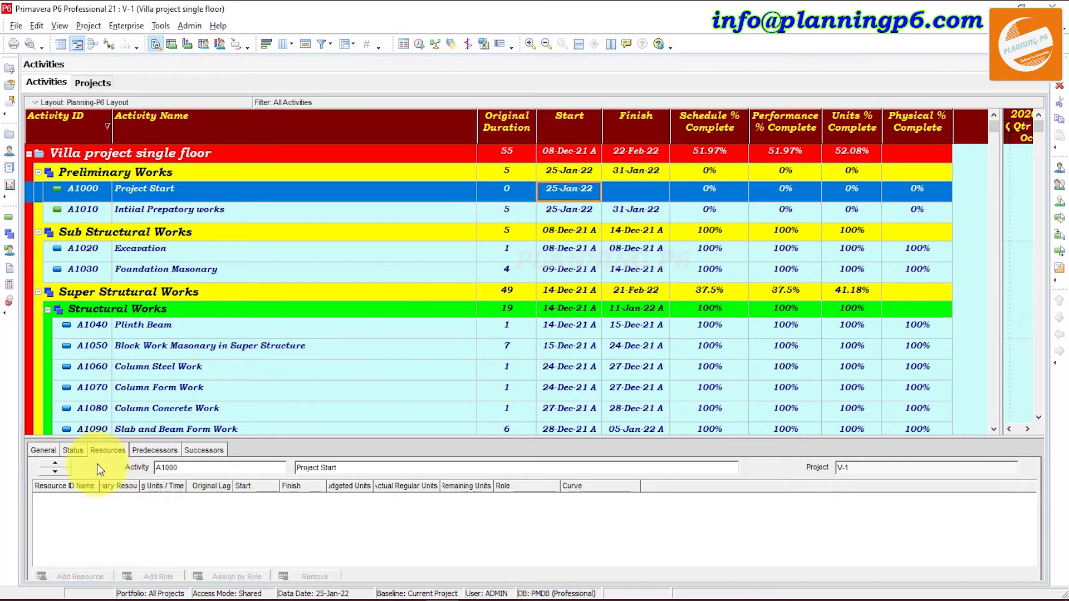
left_click(74, 451)
left_click(300, 505)
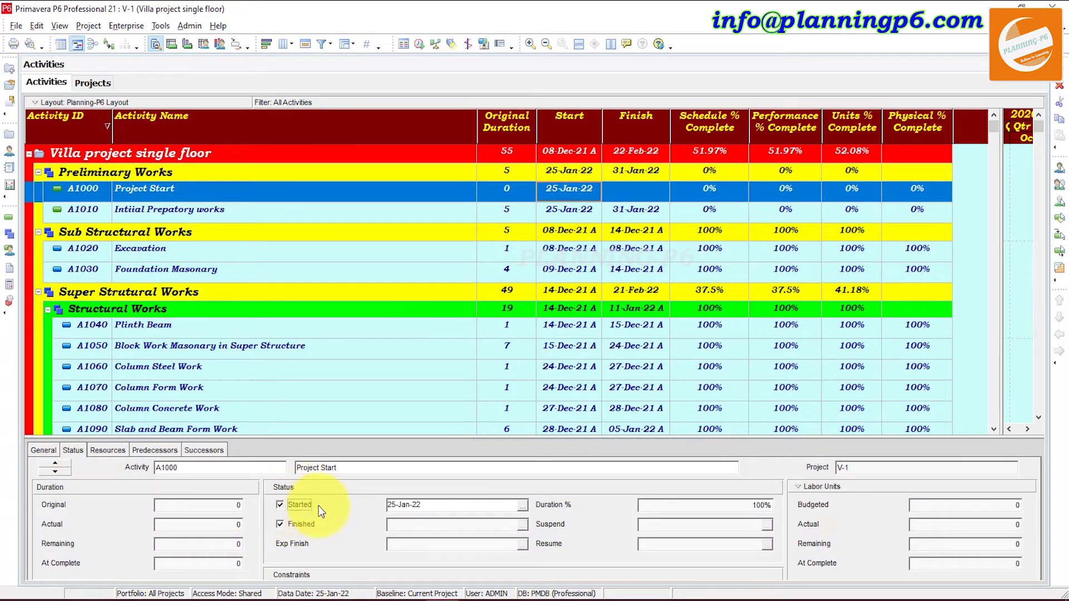
left_click(326, 218)
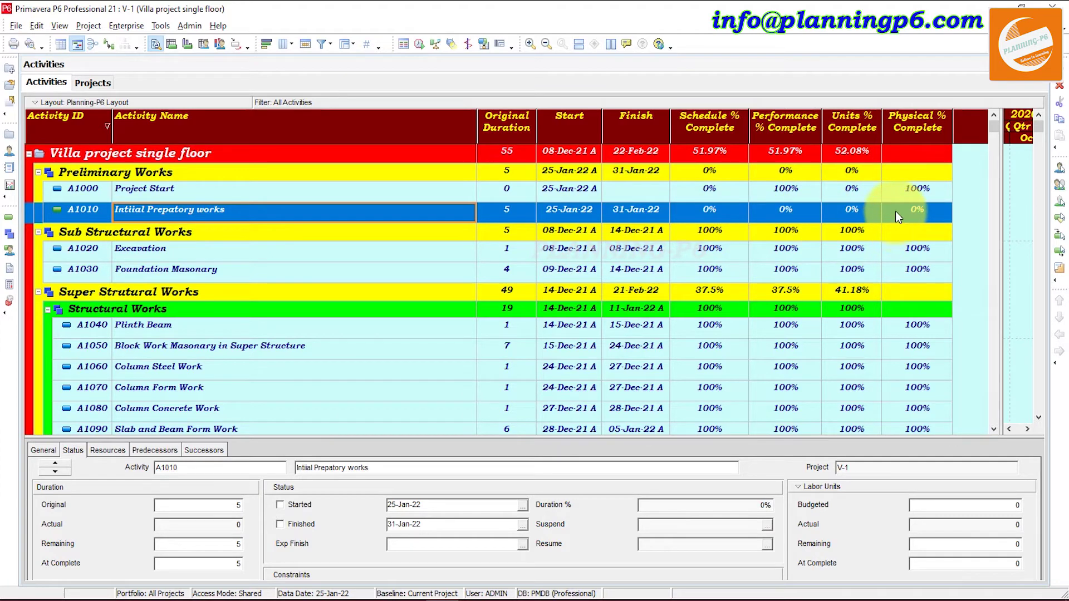
left_click(293, 503)
left_click(300, 524)
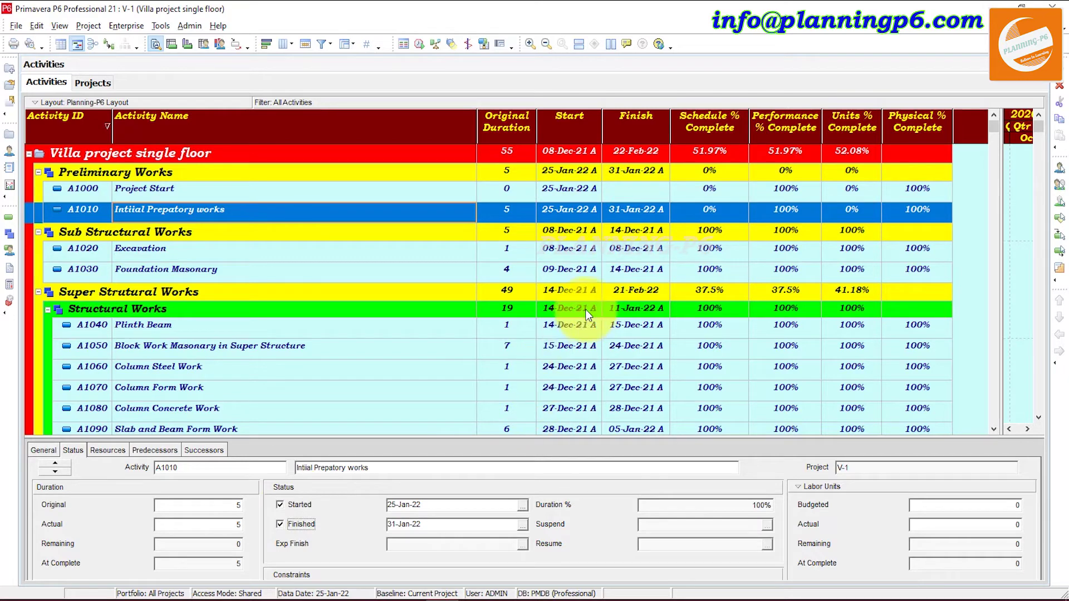
left_click(852, 211)
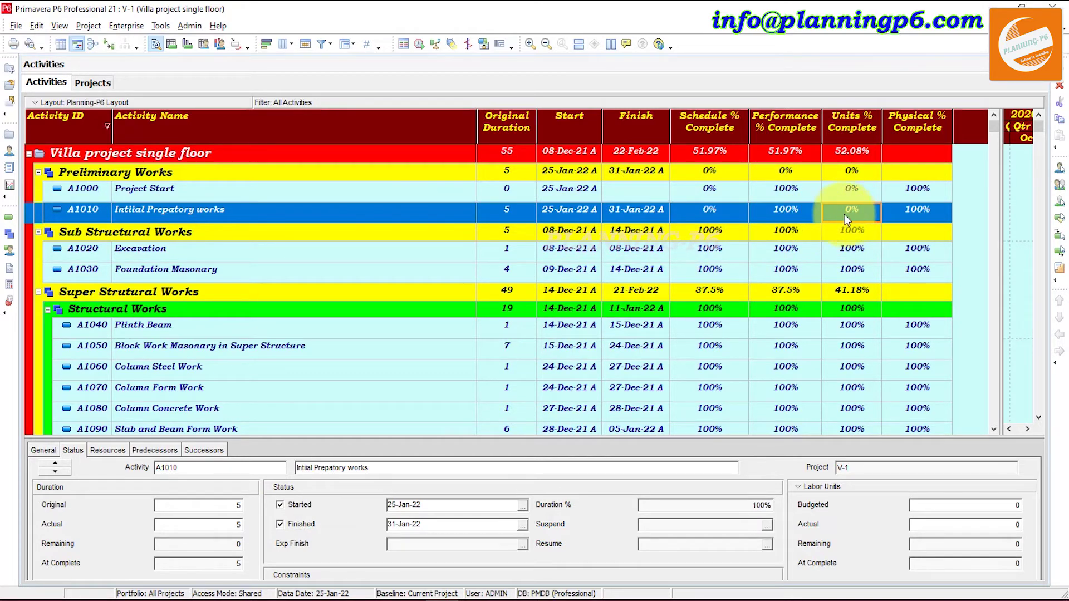
Review progress across the whole activity table, then bring up the Tools menu
scroll(811, 270, "down", 3)
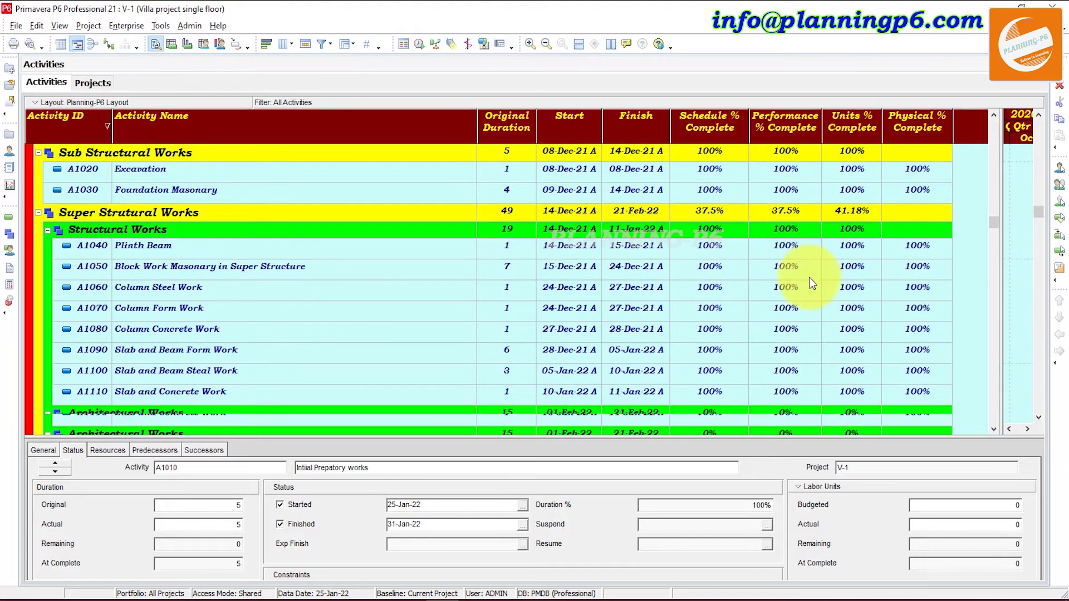
scroll(794, 261, "down", 1)
scroll(791, 256, "up", 4)
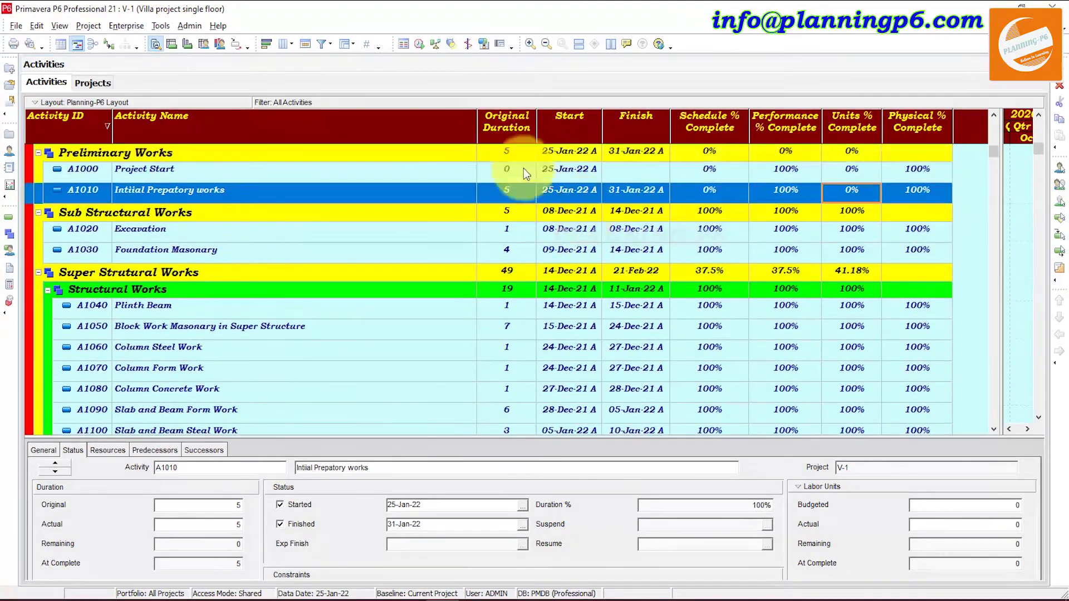
scroll(597, 255, "down", 4)
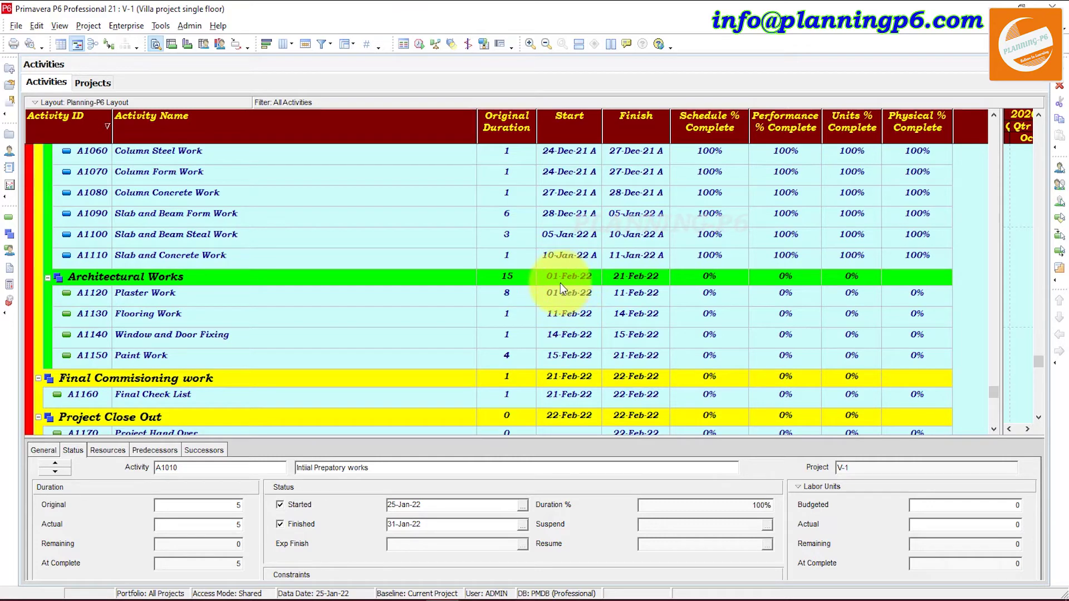
scroll(707, 279, "up", 1)
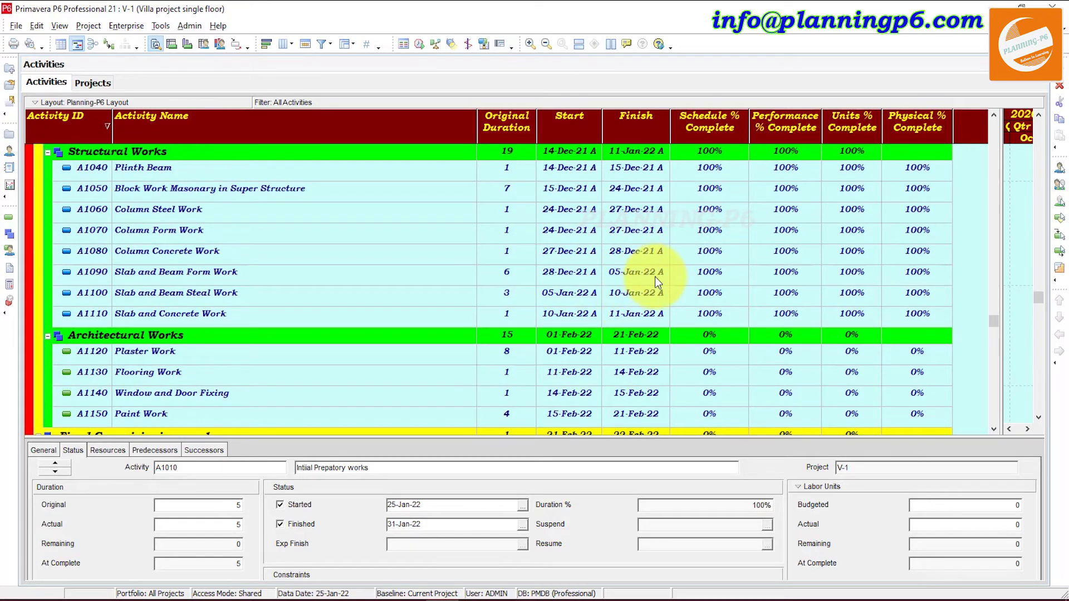
scroll(657, 280, "up", 3)
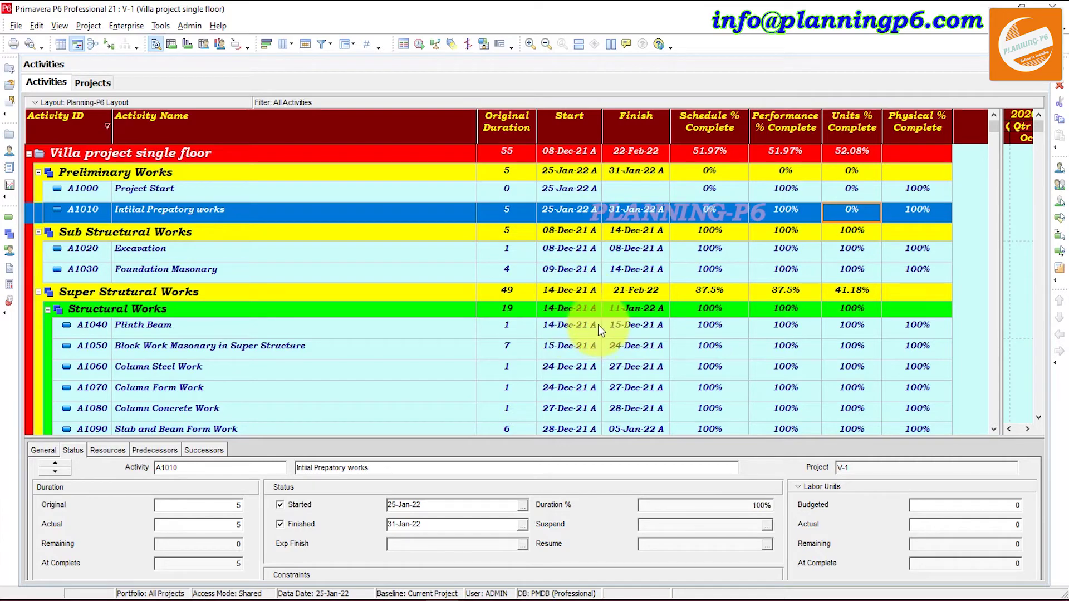
scroll(491, 310, "down", 4)
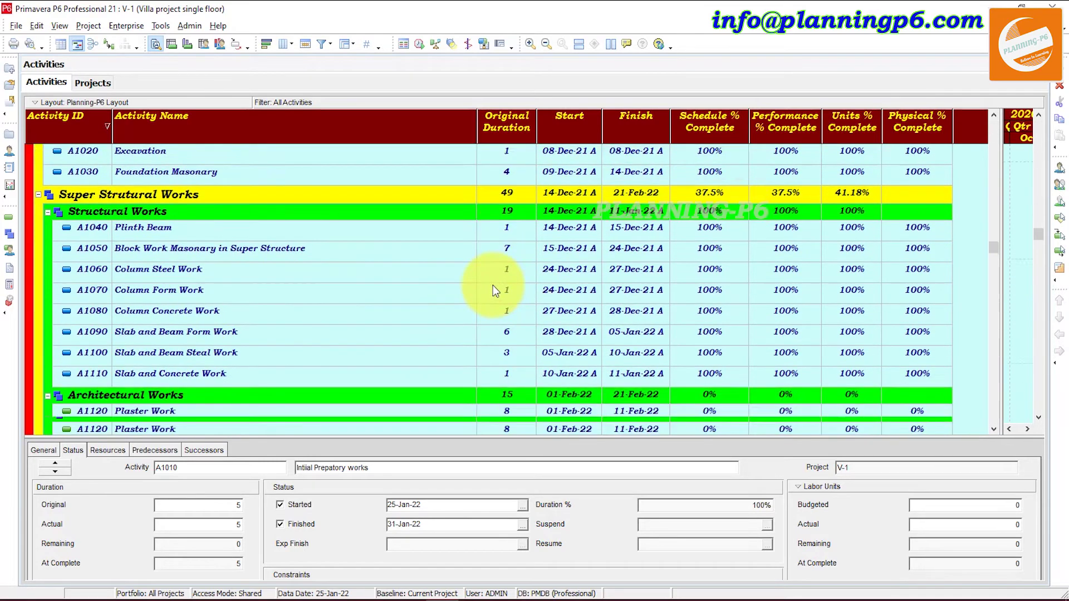
scroll(491, 282, "up", 4)
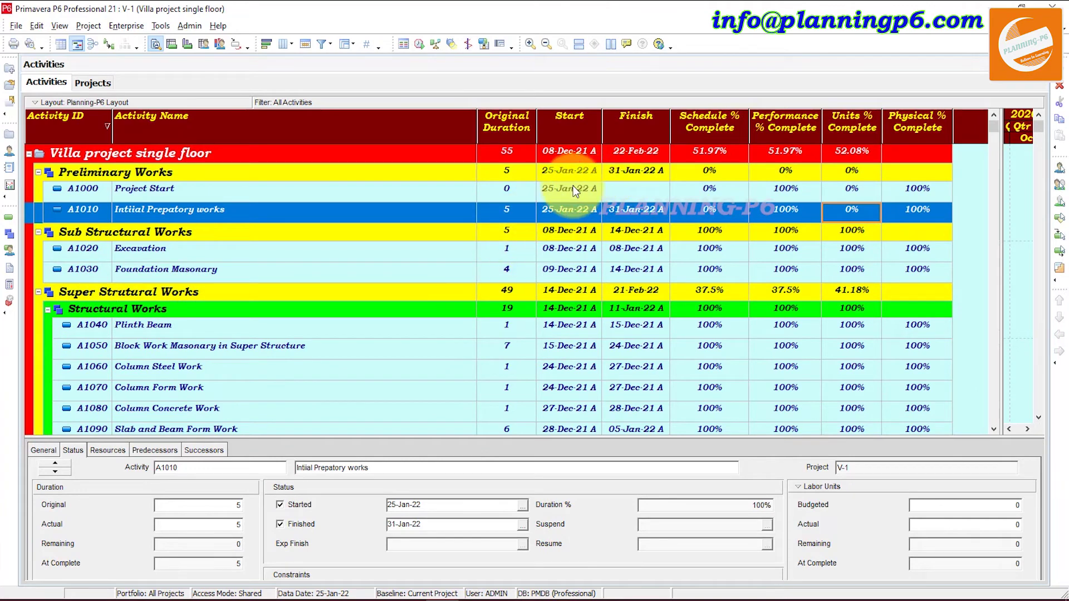
scroll(626, 253, "down", 1)
scroll(626, 254, "down", 3)
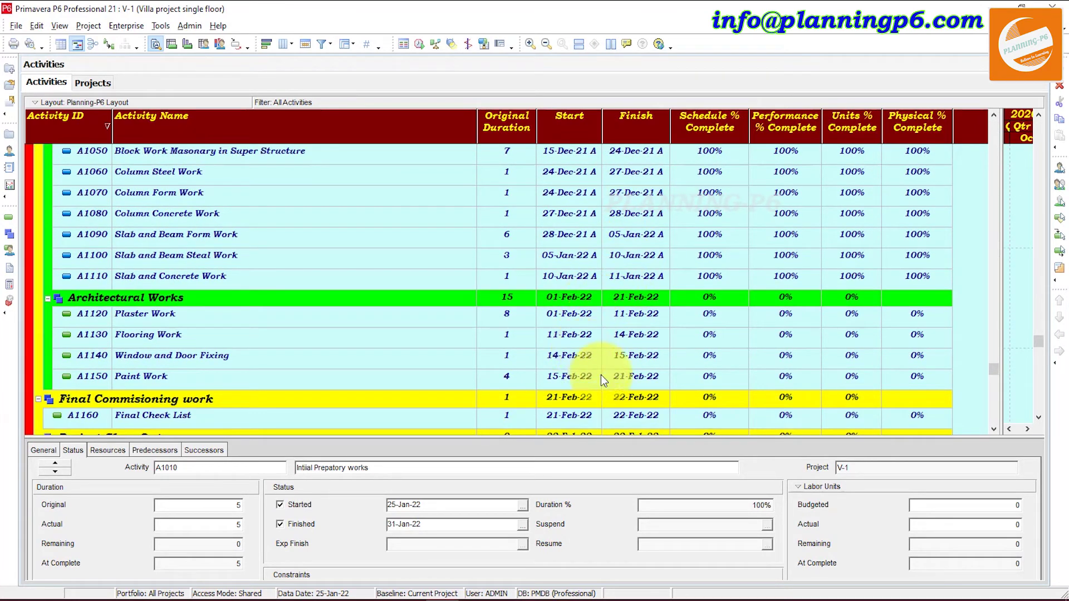
scroll(593, 348, "down", 1)
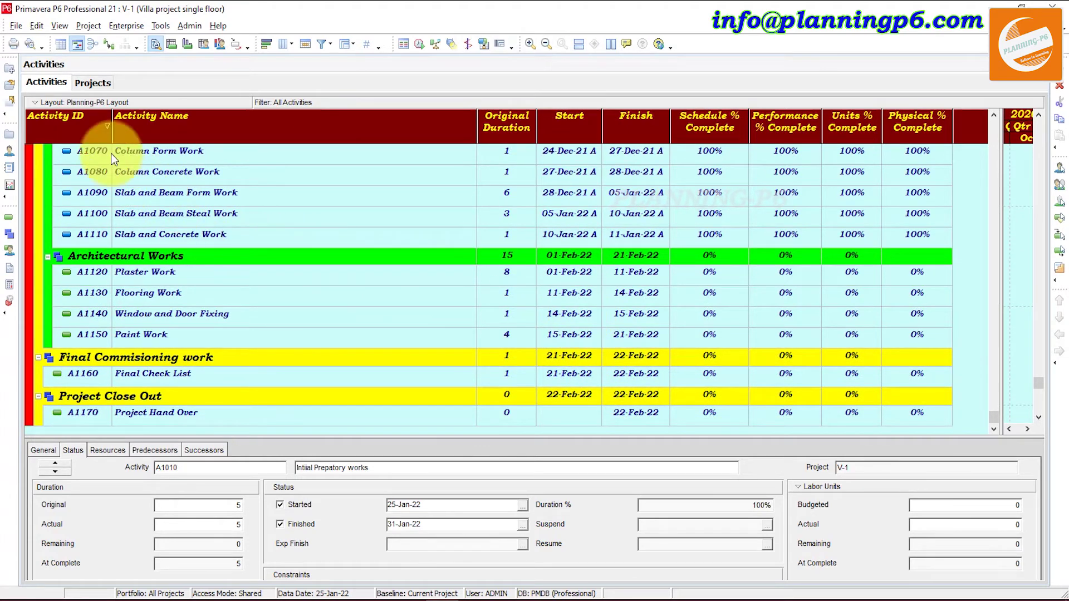
left_click(162, 28)
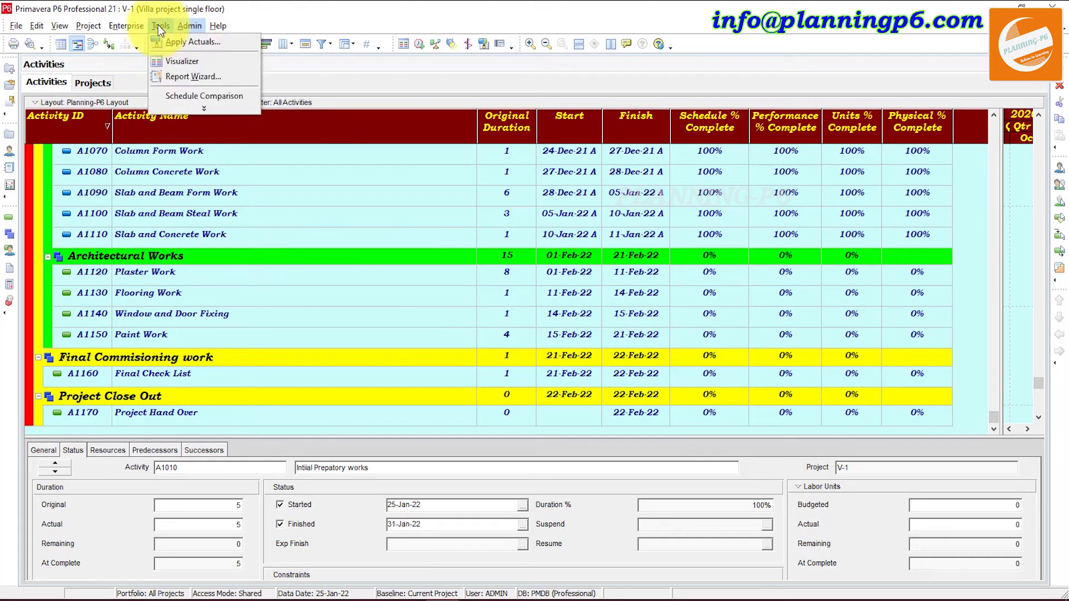
Apply actuals using one shared new data date of 05-Feb-22 for all projects
left_click(170, 43)
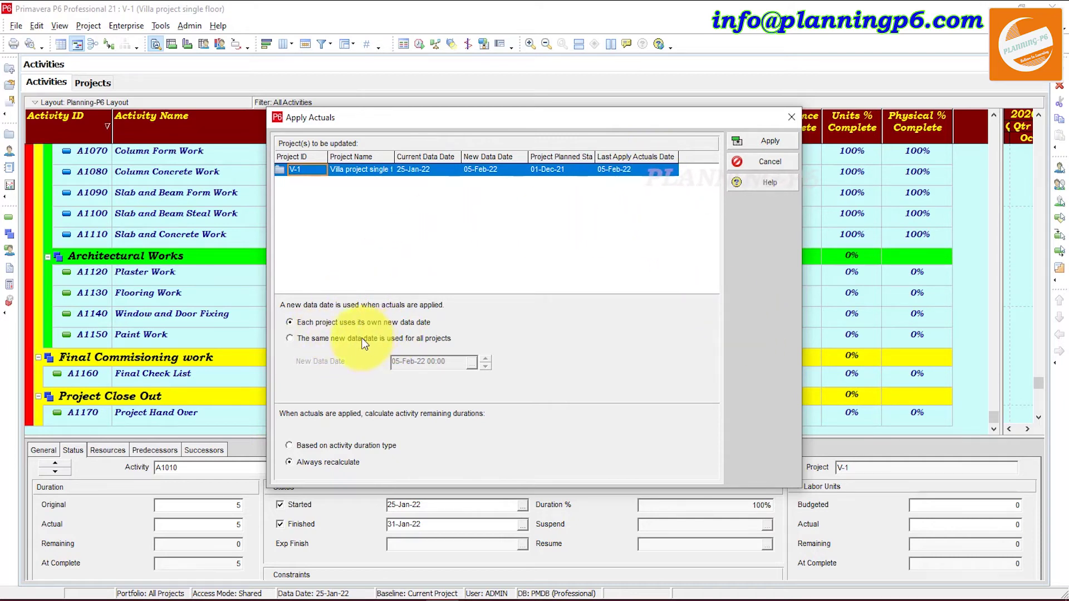
left_click(343, 336)
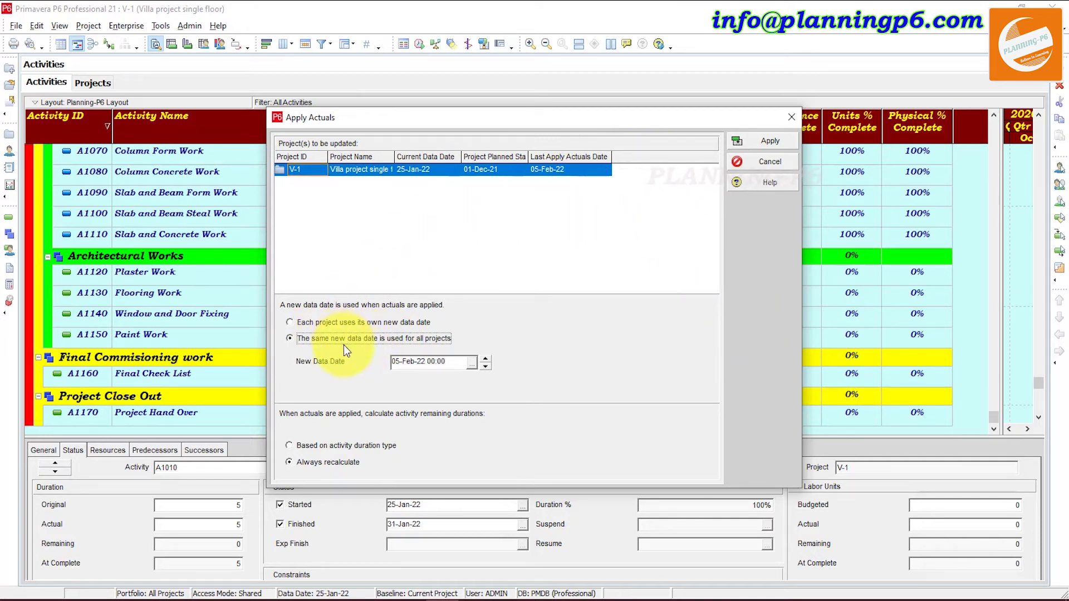
left_click(473, 361)
left_click(548, 423)
left_click(467, 579)
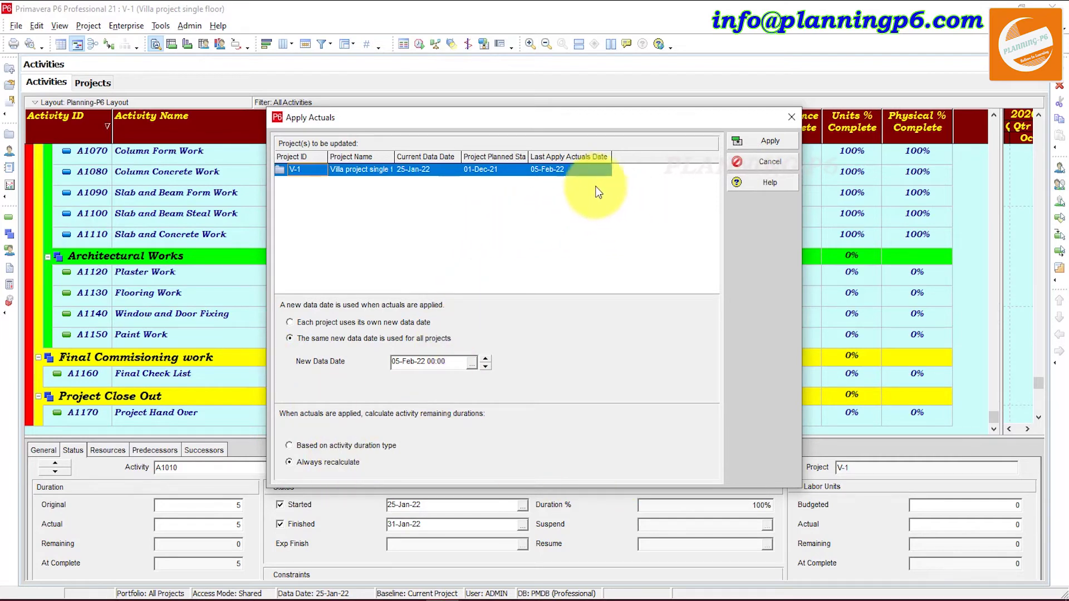
left_click(741, 143)
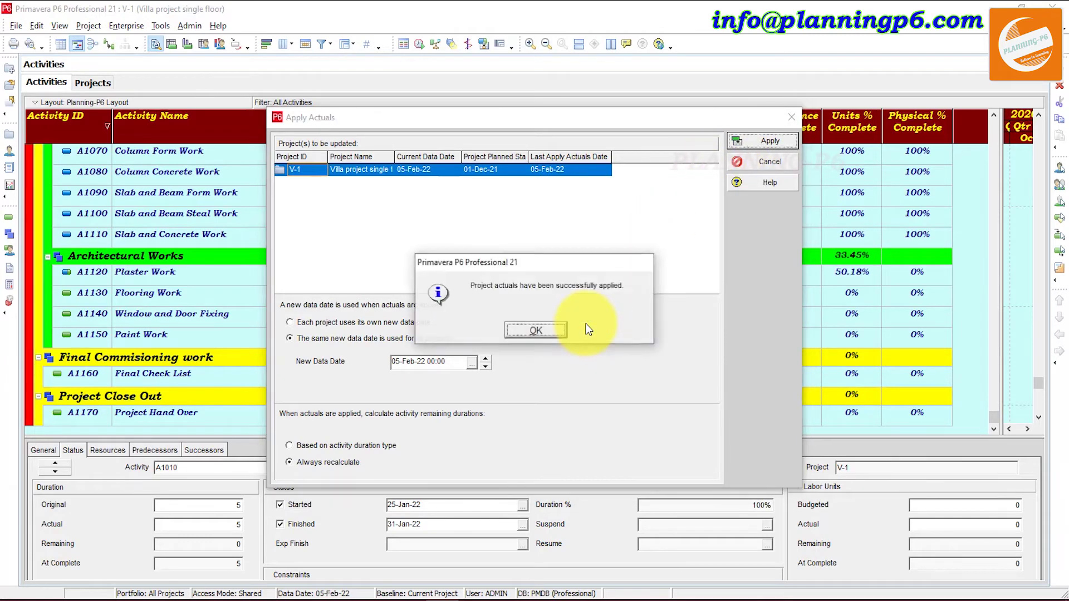
left_click(536, 328)
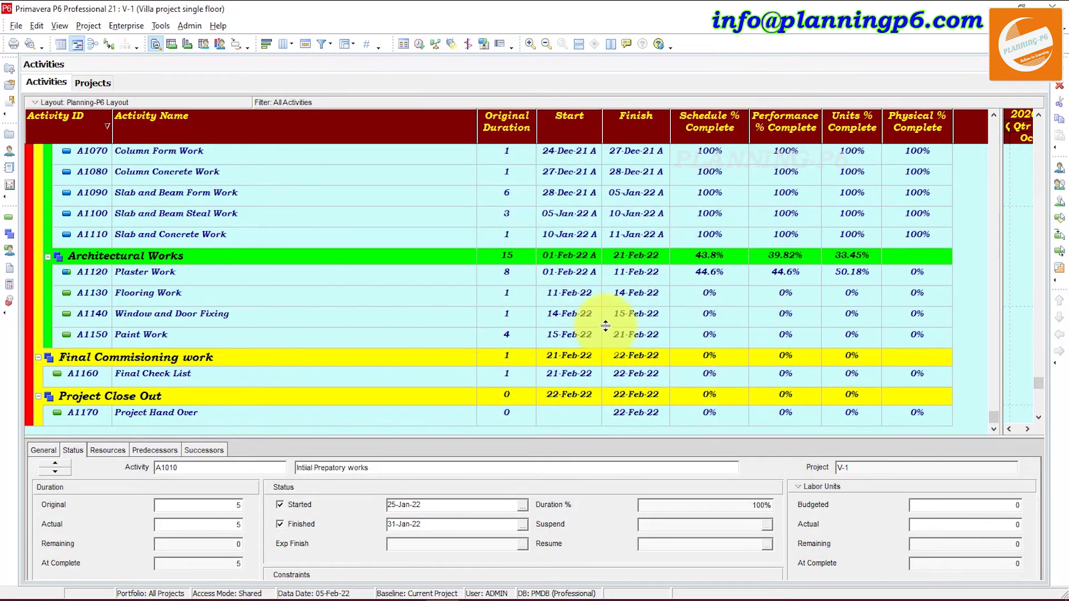
scroll(583, 301, "up", 4)
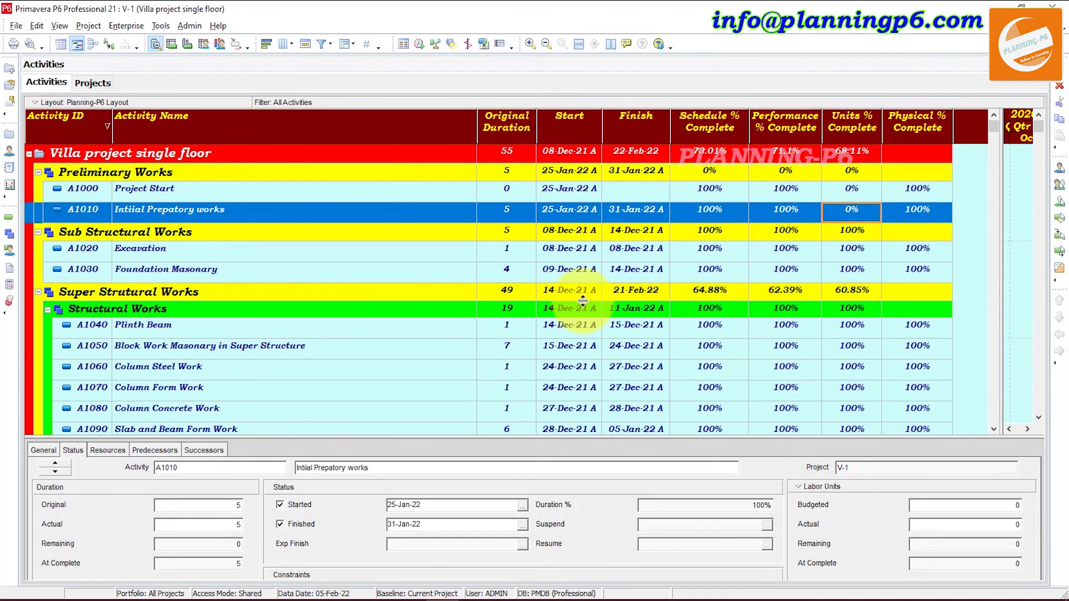
scroll(675, 288, "down", 1)
scroll(675, 288, "down", 4)
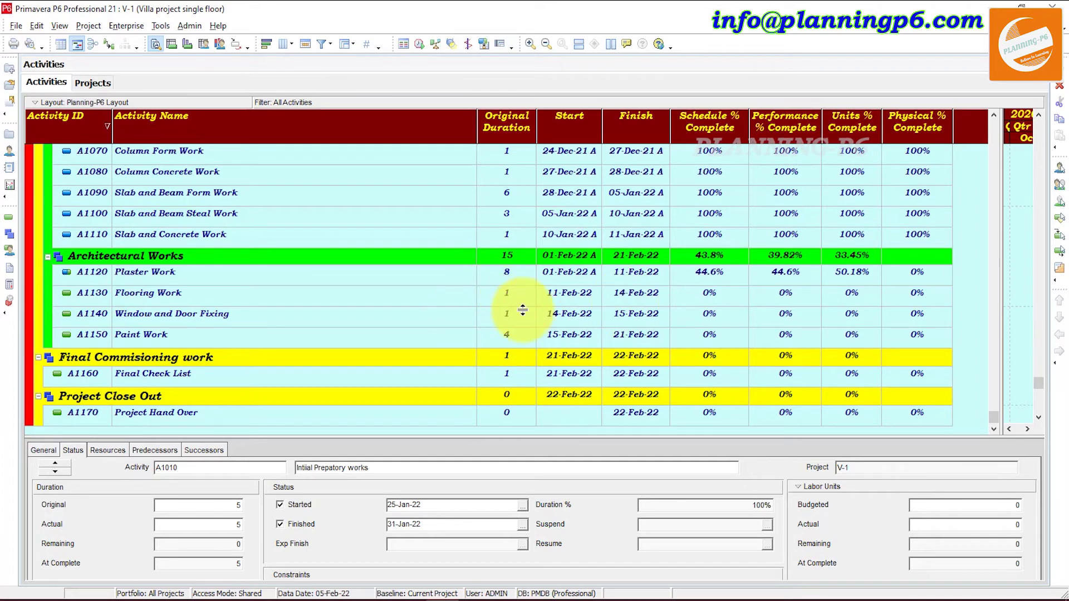
scroll(517, 306, "up", 1)
scroll(515, 303, "up", 5)
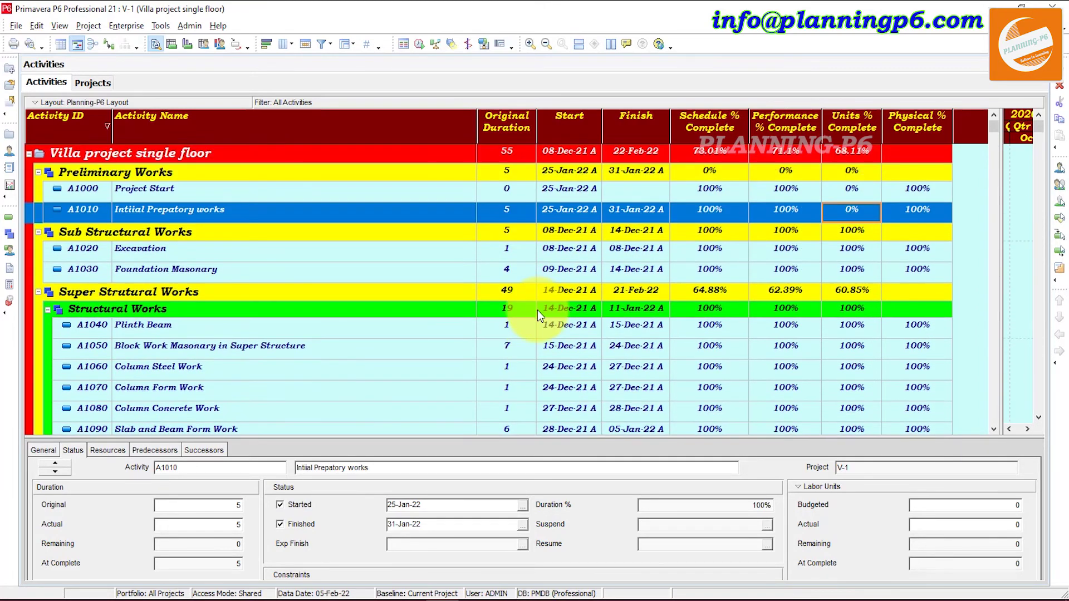
scroll(552, 230, "down", 6)
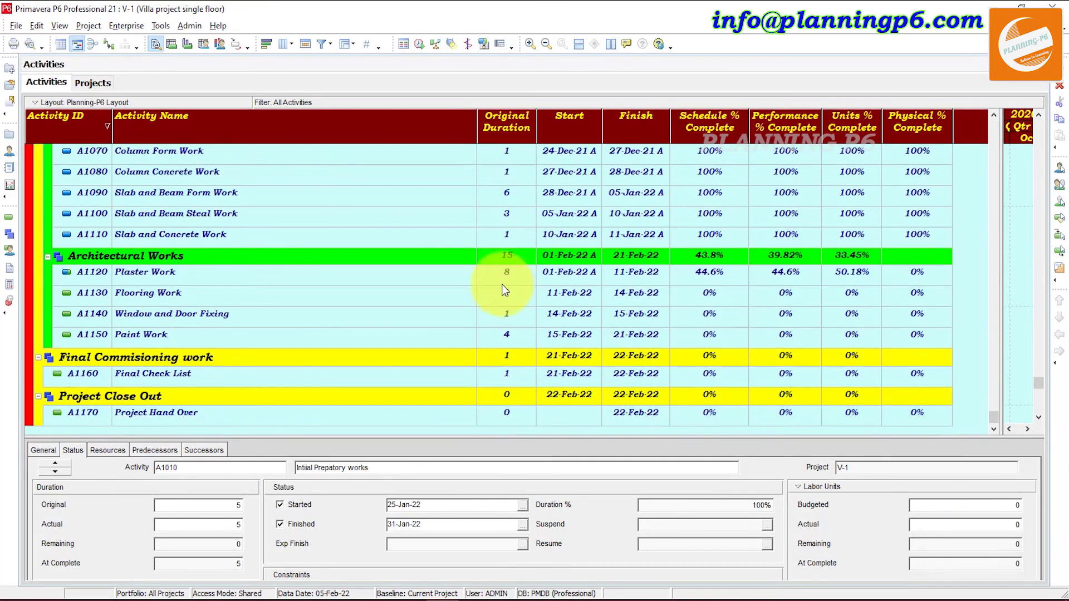
Apply actuals with a shared data date, leaving the date unchanged
left_click(161, 27)
left_click(196, 47)
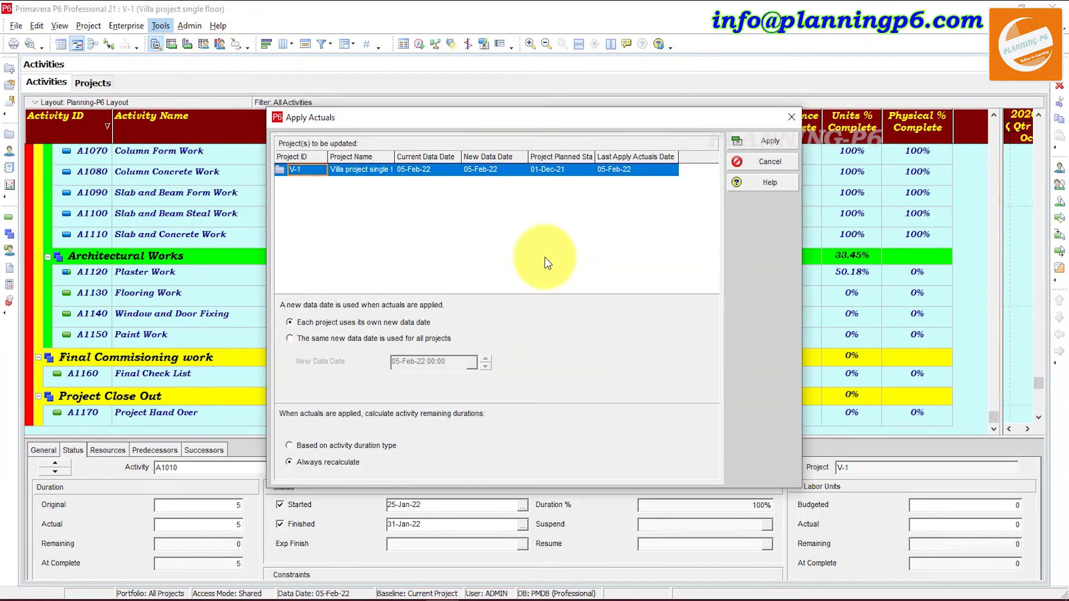
left_click(334, 341)
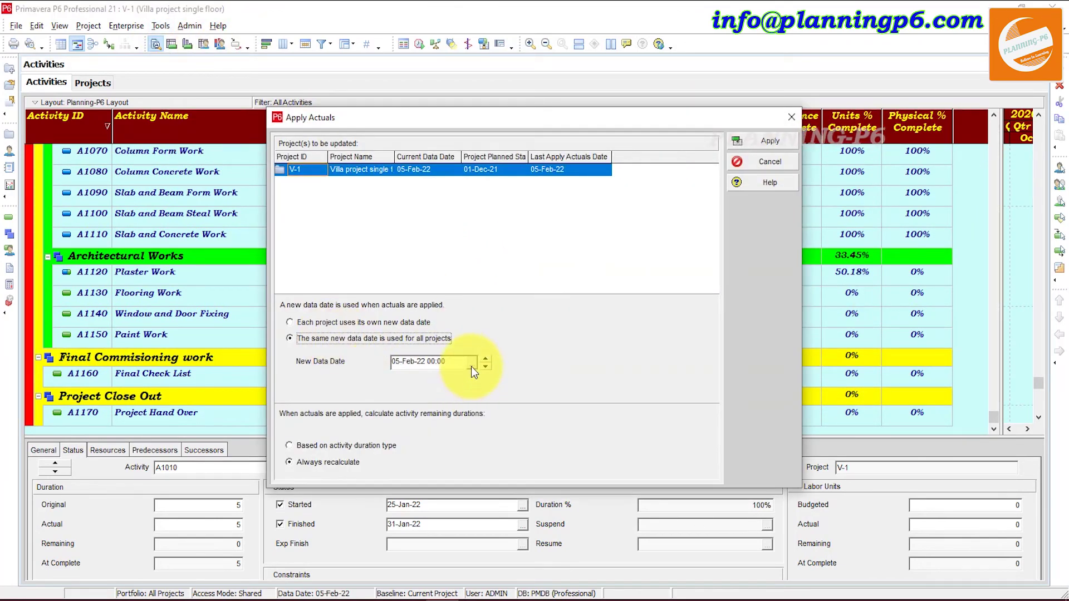
left_click(471, 363)
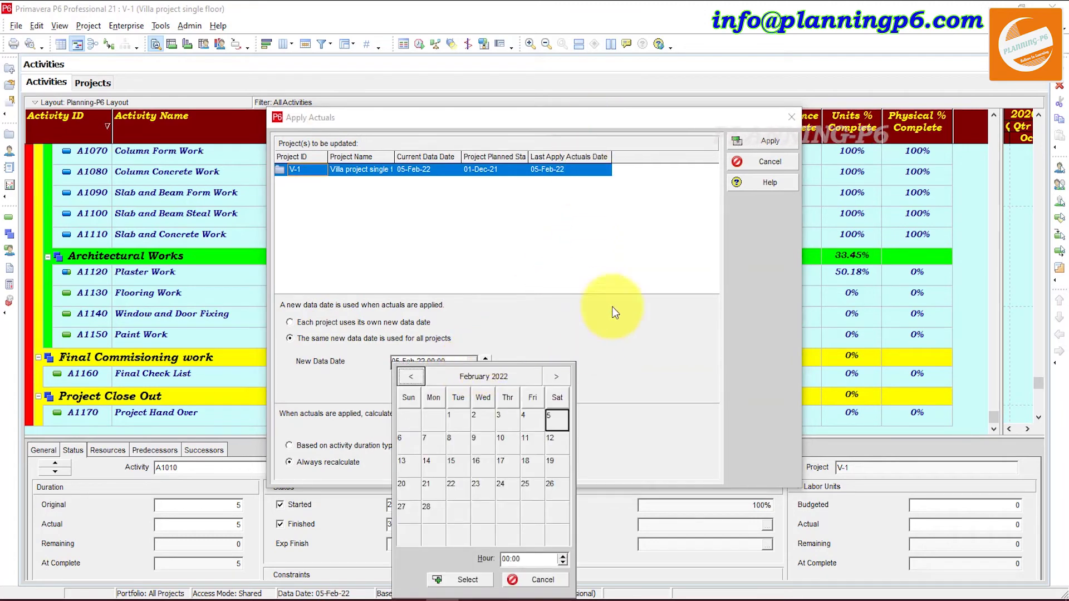
left_click(532, 580)
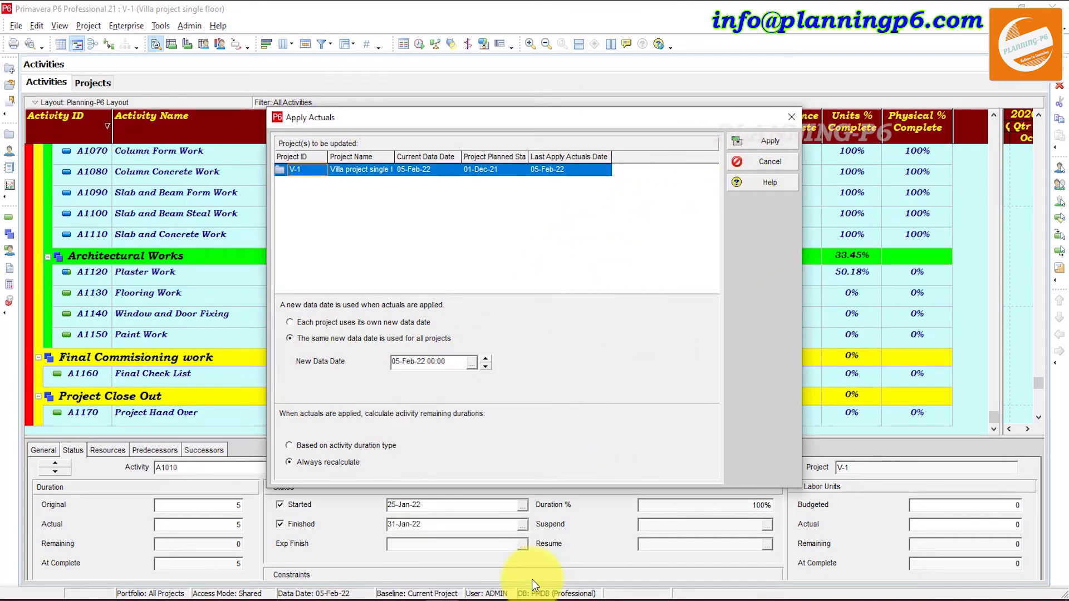
left_click_drag(611, 119, 613, 181)
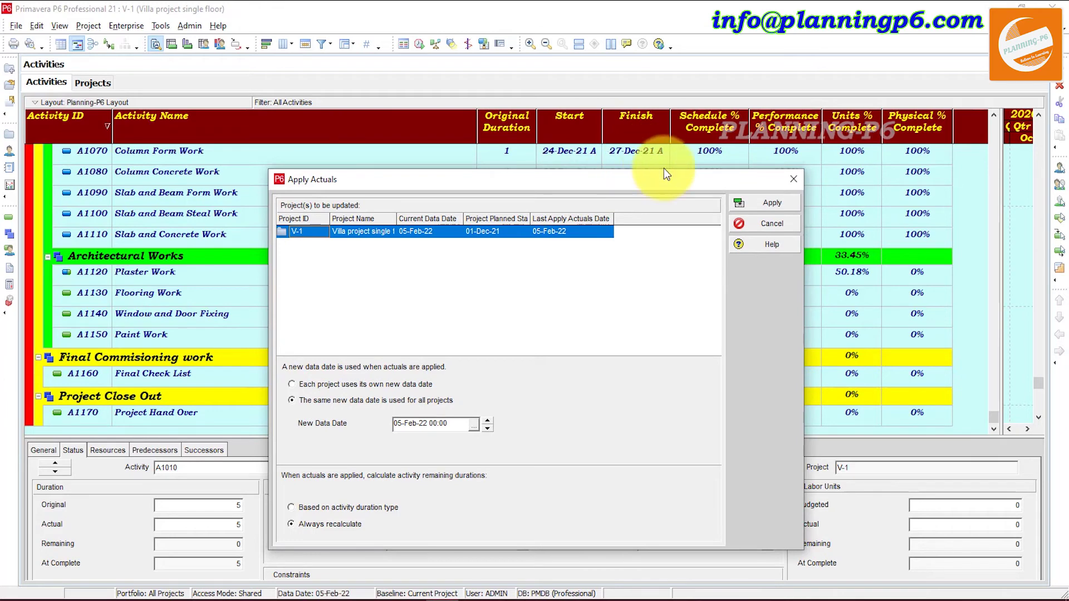
left_click(779, 202)
scroll(627, 207, "up", 4)
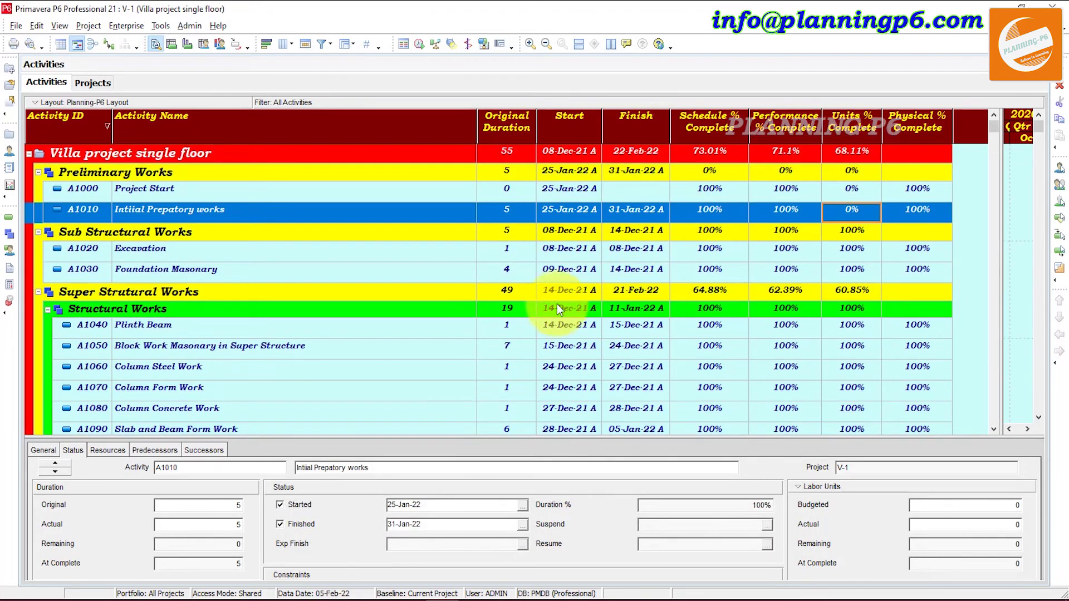
Apply actuals up to a shared new data date of 22-Feb-22, confirming the future date
left_click(166, 25)
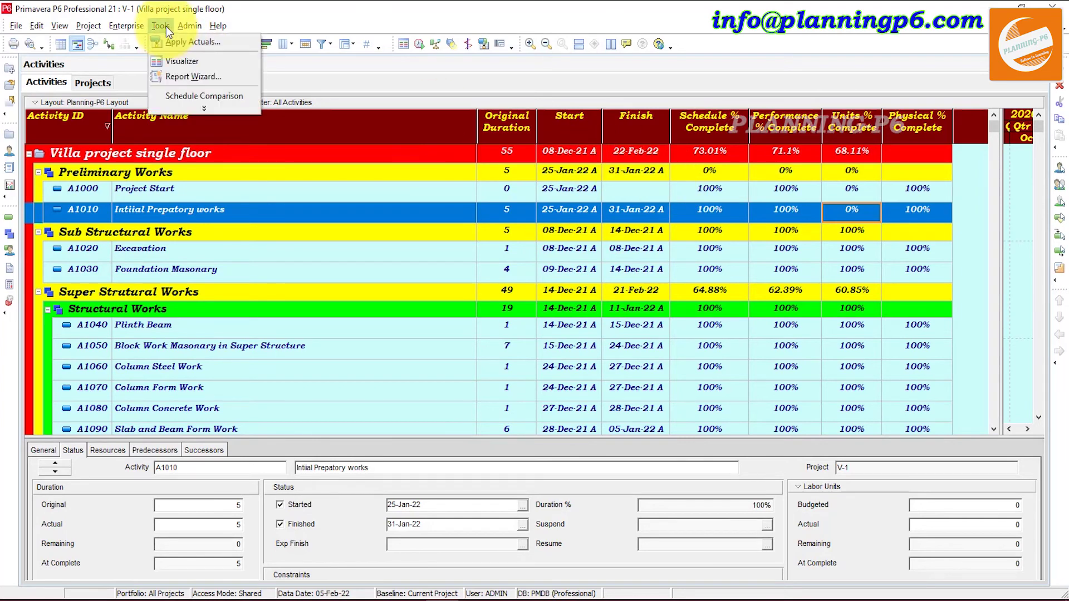
left_click(172, 45)
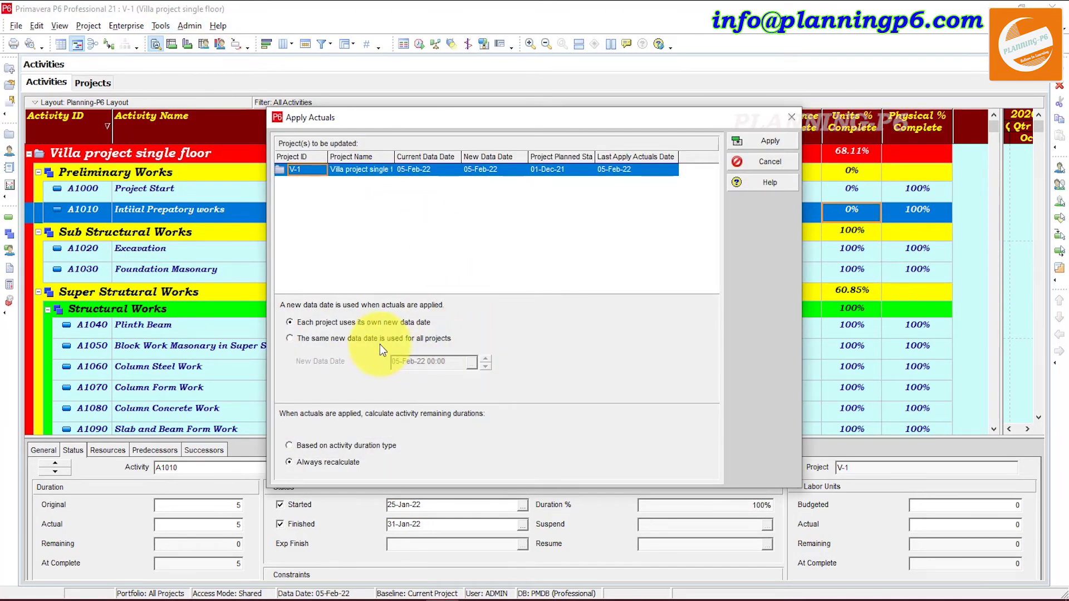
left_click(291, 338)
left_click(472, 363)
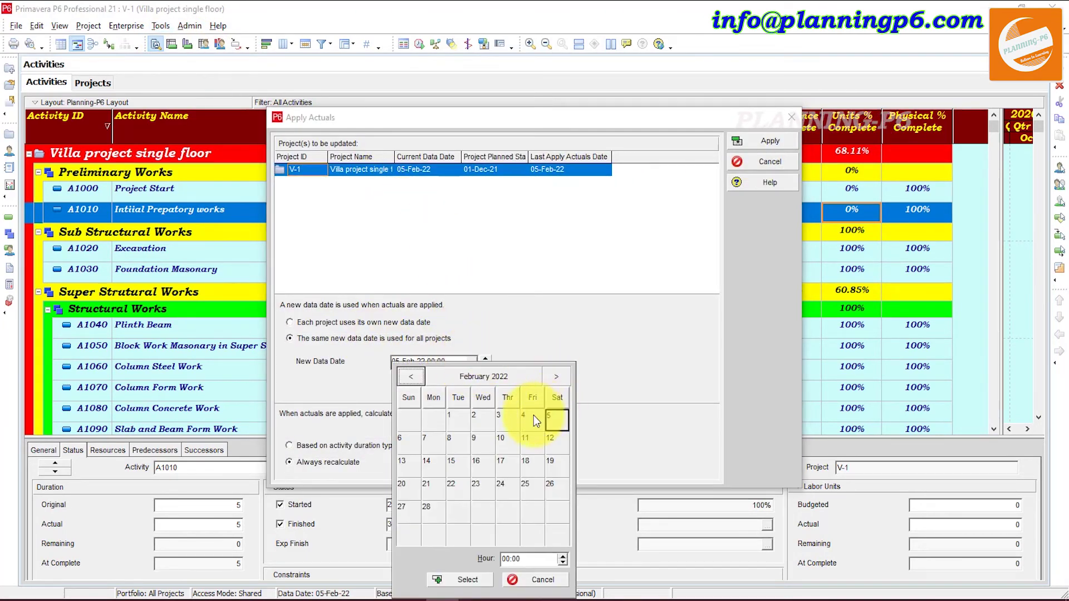
left_click(457, 489)
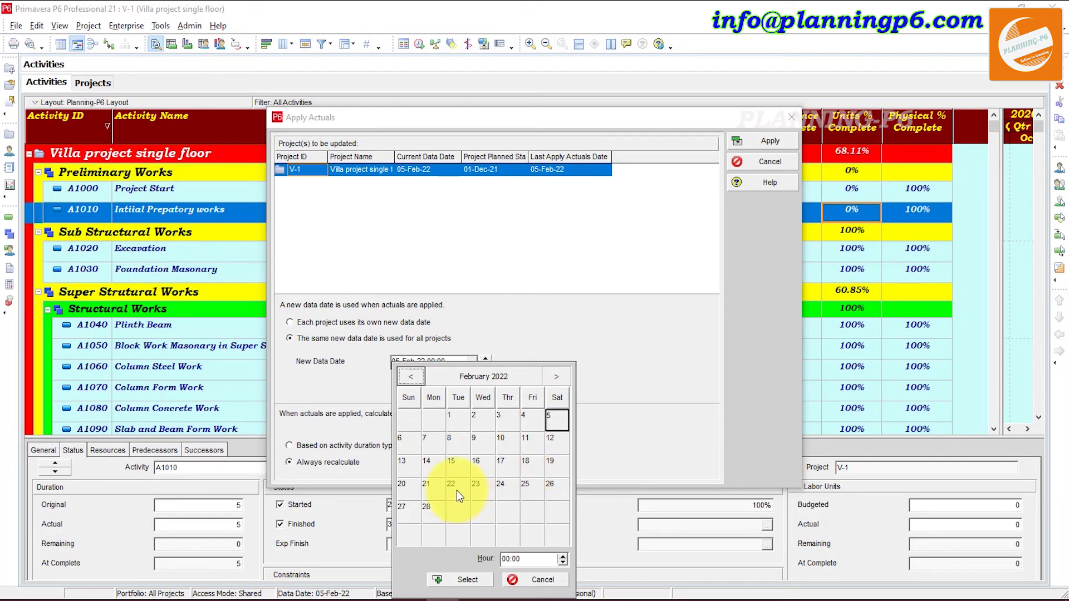
left_click(473, 580)
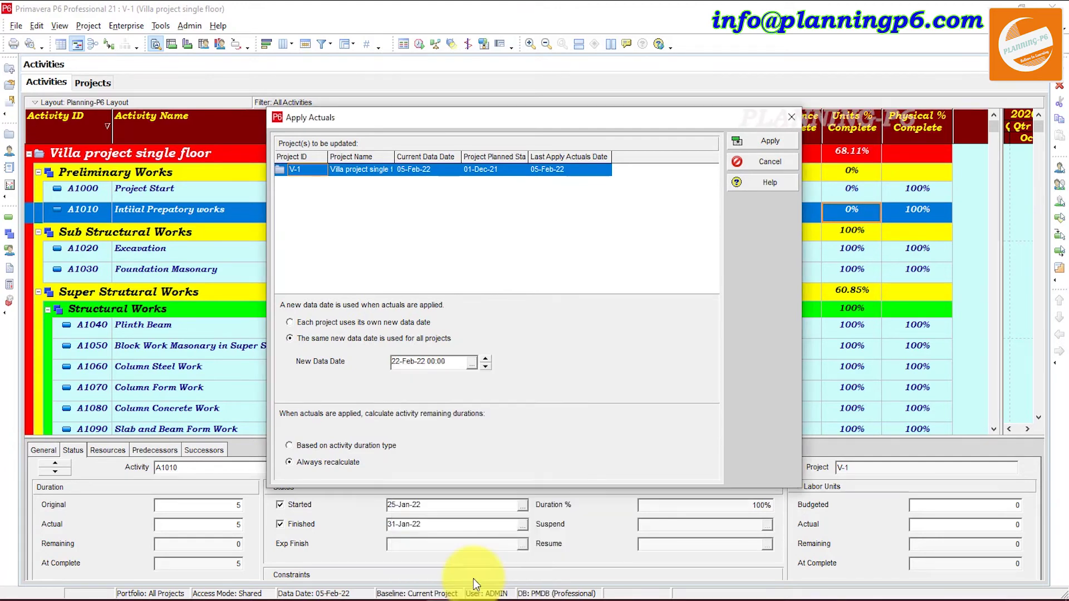
left_click(774, 142)
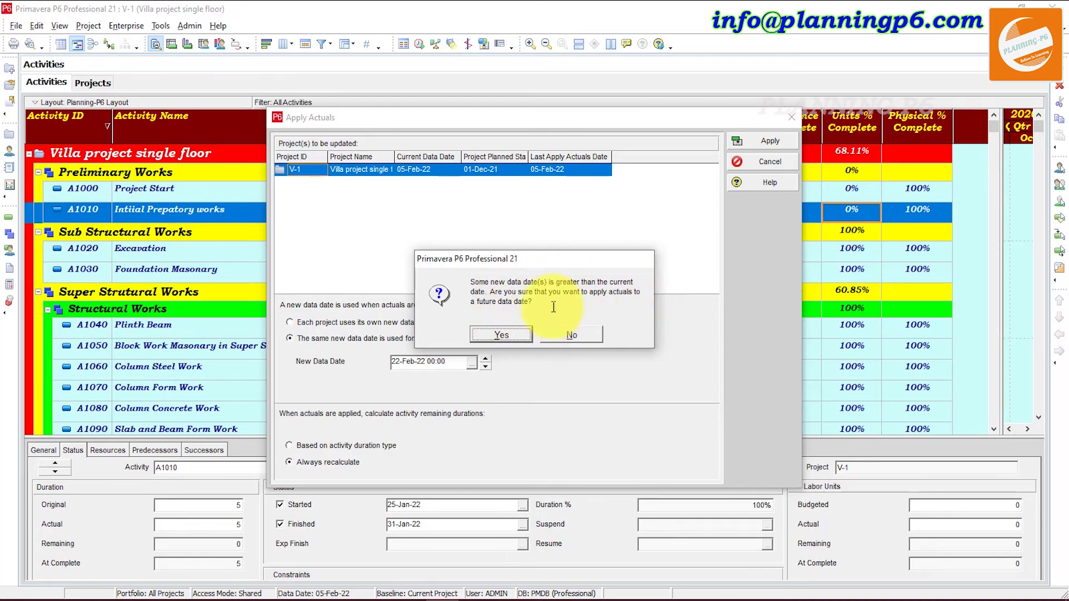
left_click(506, 332)
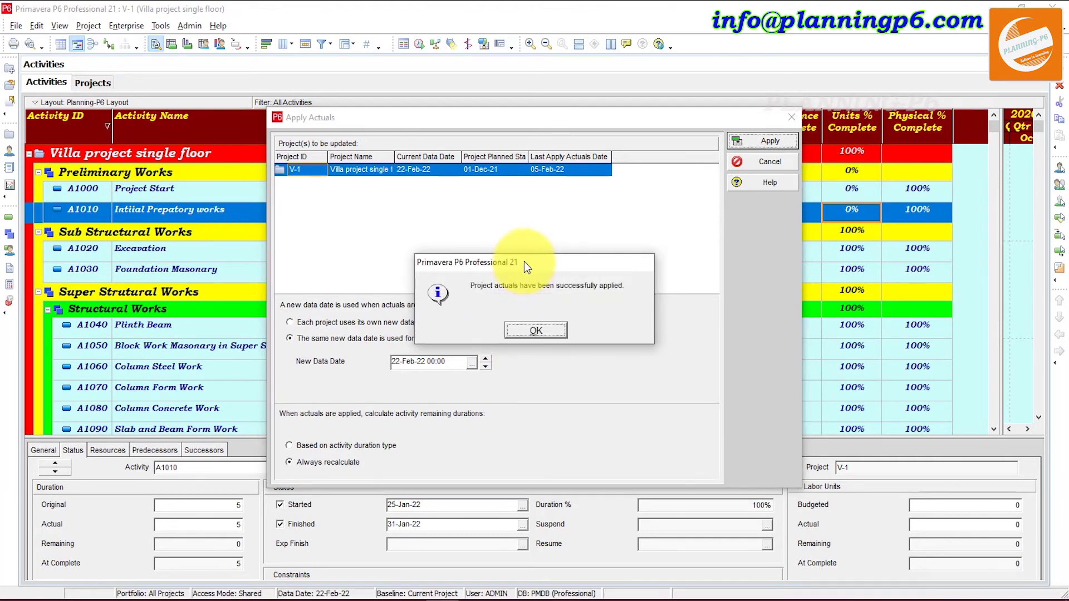
left_click(535, 331)
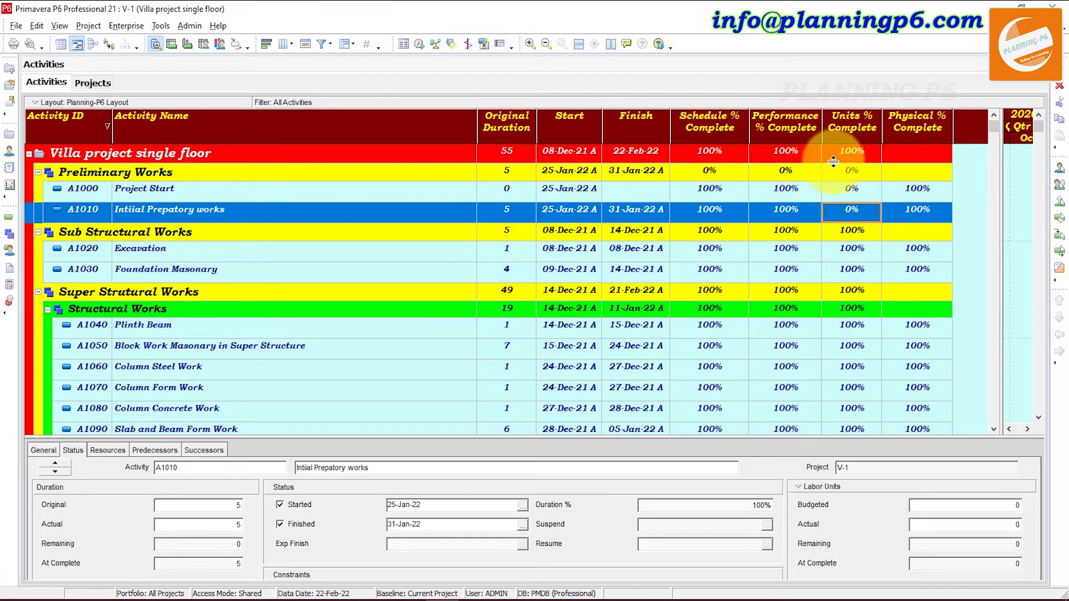
Scroll down and select A1160 Final Check List to show its status details
scroll(837, 171, "down", 4)
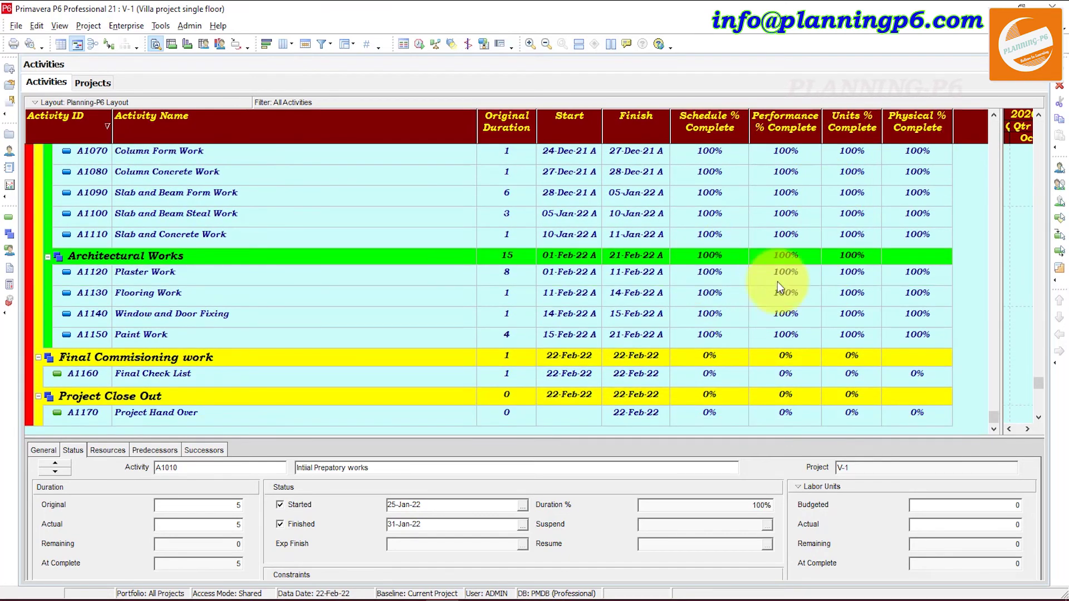
left_click(350, 392)
left_click(350, 384)
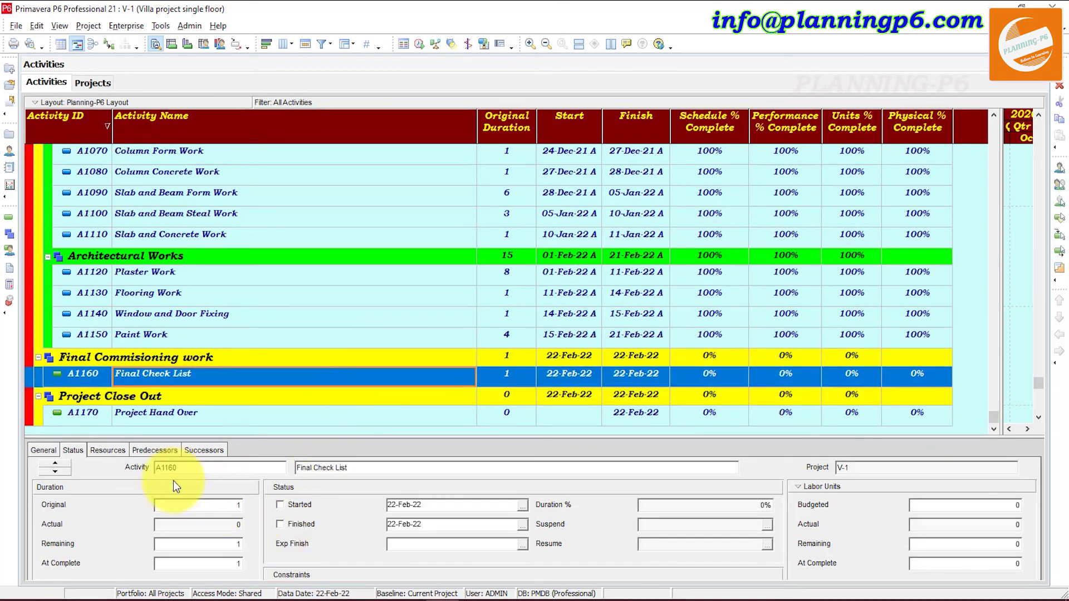
Mark A1160 Final Check List as started and finished
left_click(117, 455)
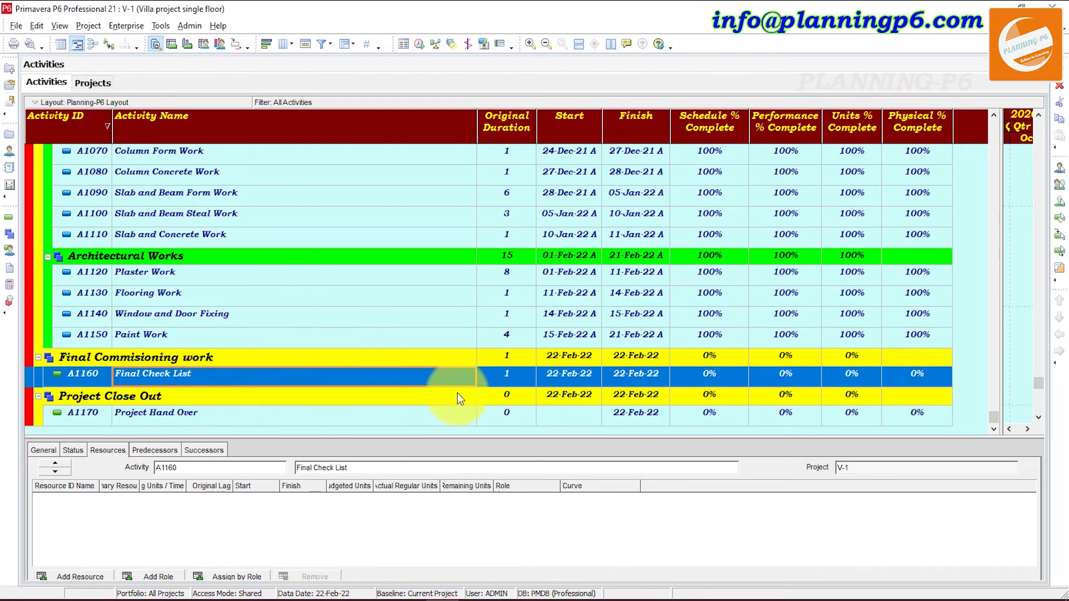
left_click(75, 455)
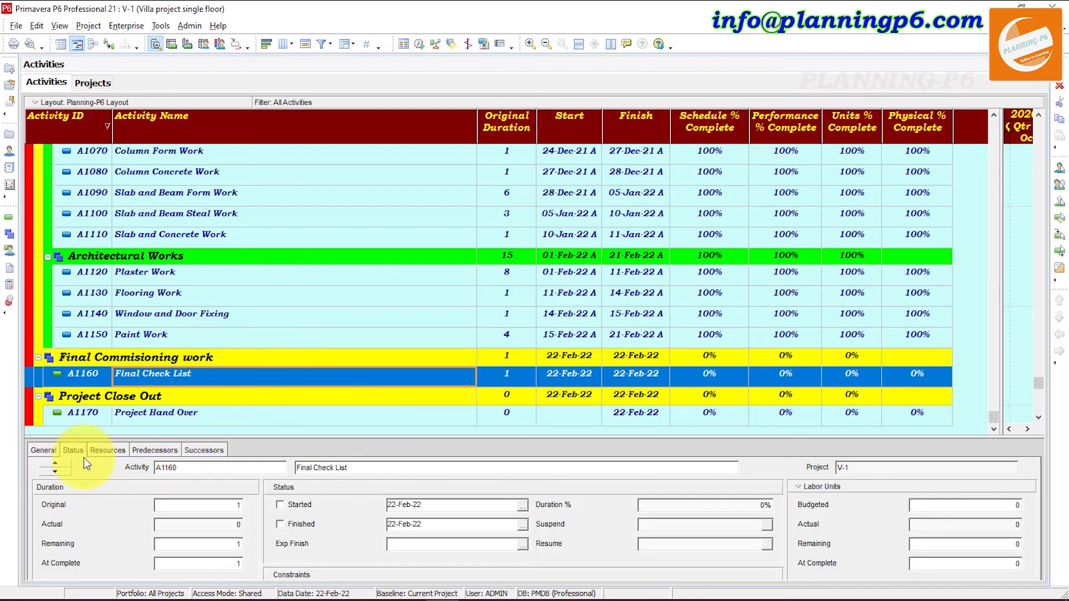
left_click(50, 454)
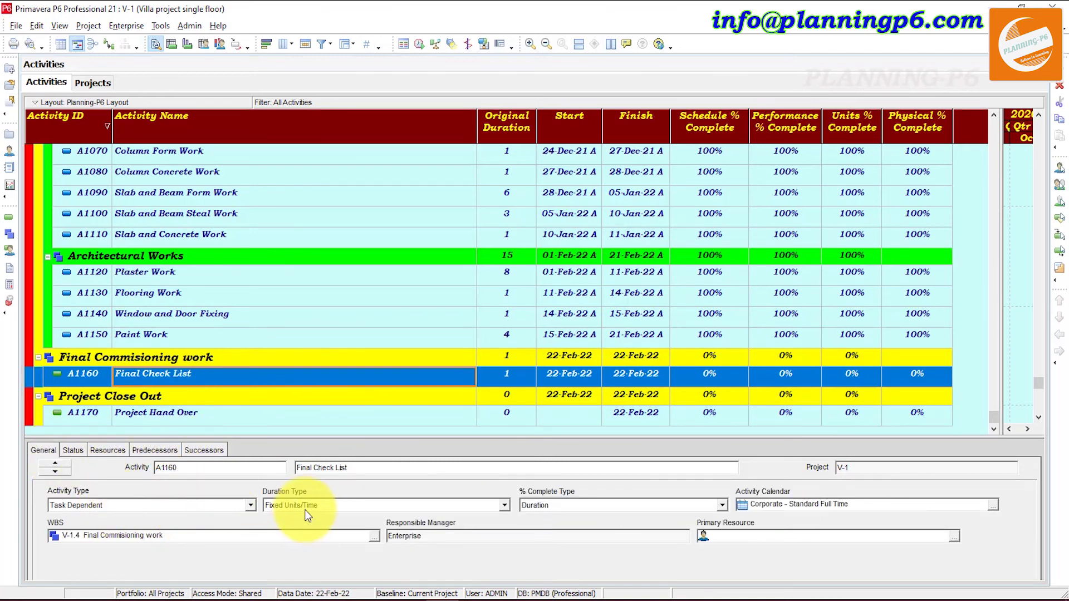
left_click(74, 450)
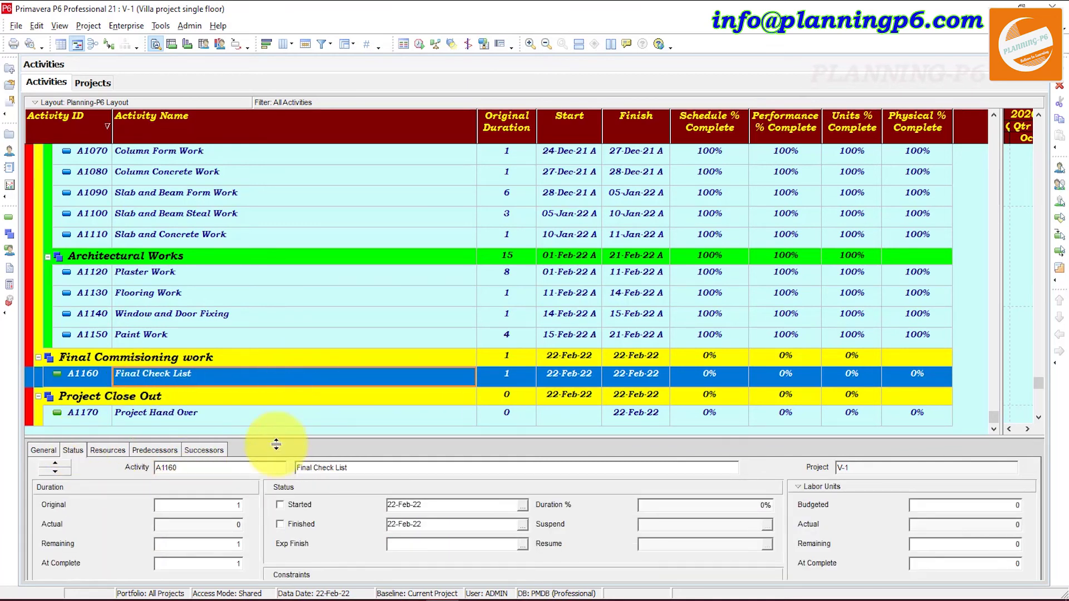
left_click(285, 506)
left_click(298, 522)
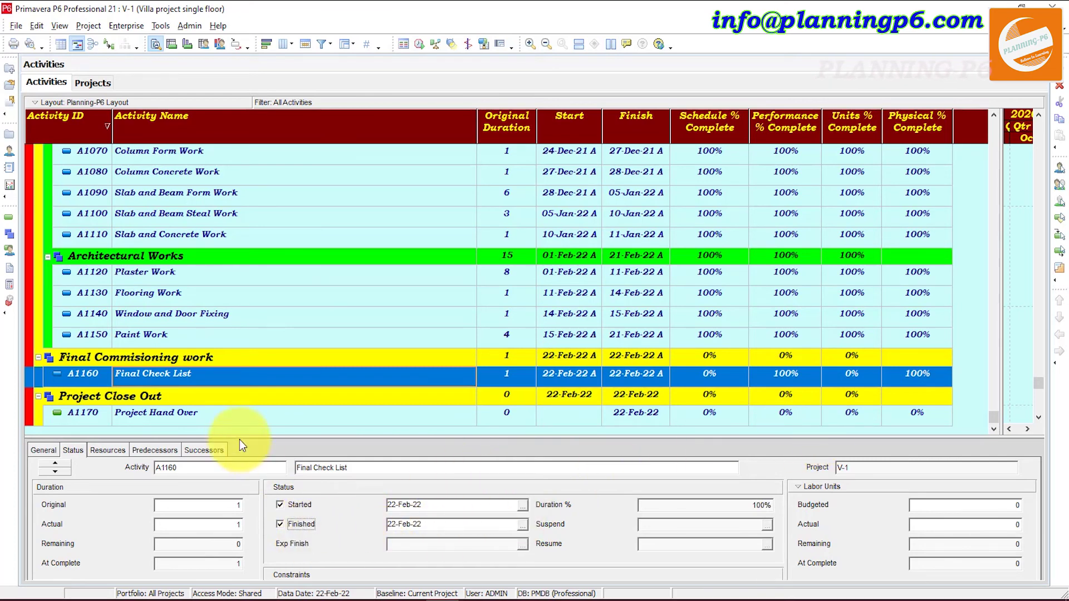
Mark Project Hand Over A1170 complete on 22-Feb-22 and scroll back to the top
left_click(216, 417)
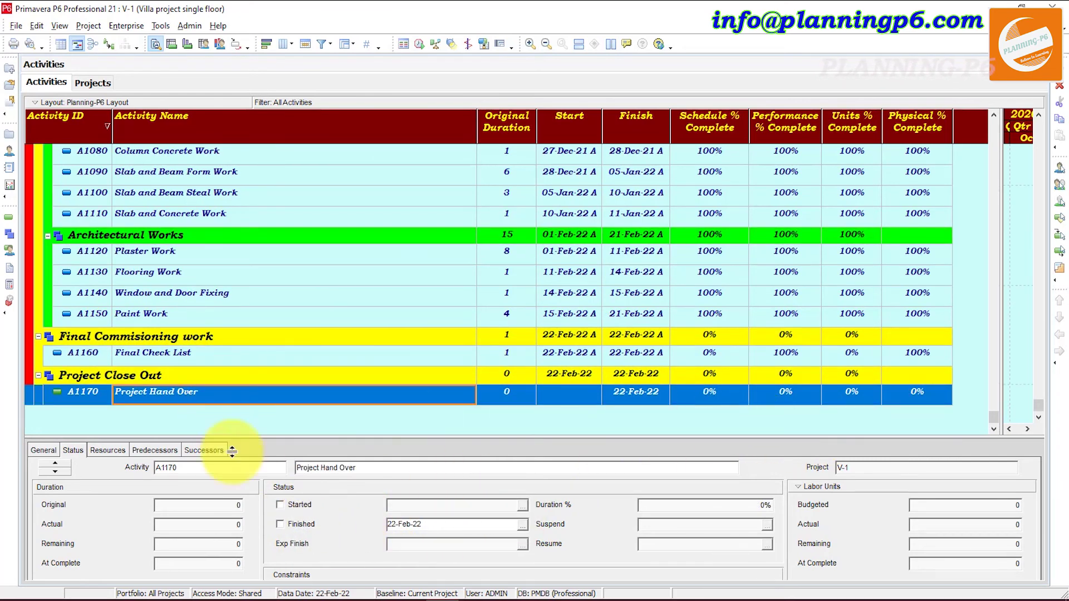
left_click(49, 452)
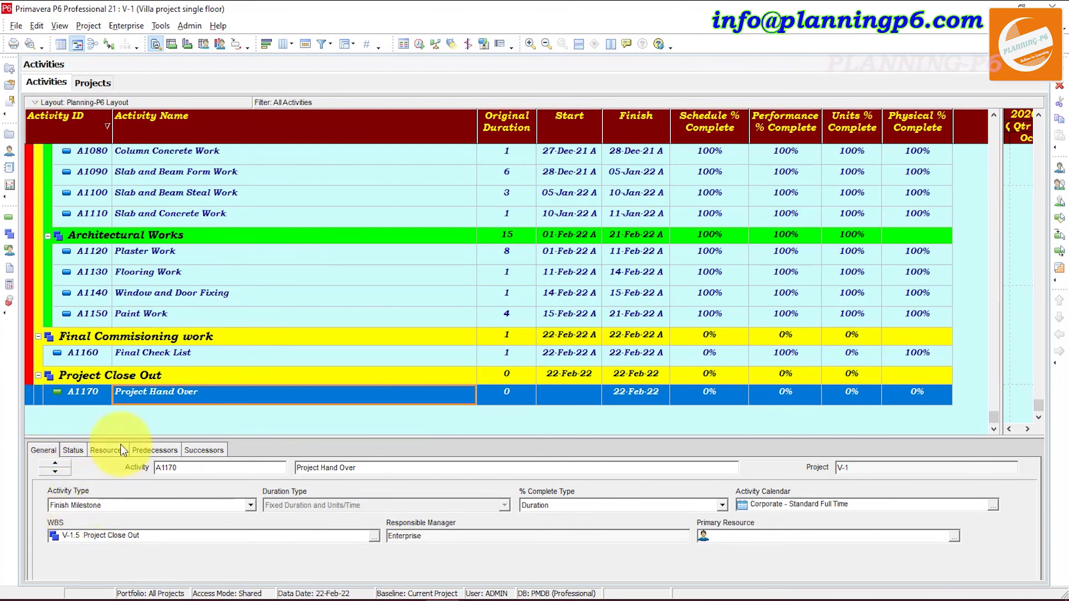
left_click(79, 455)
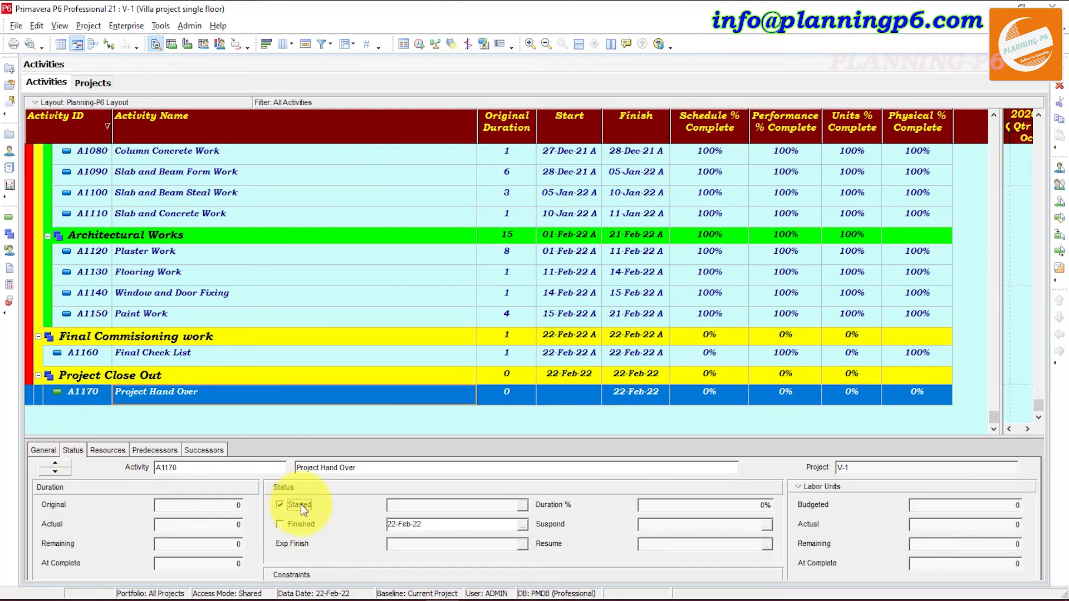
left_click(297, 521)
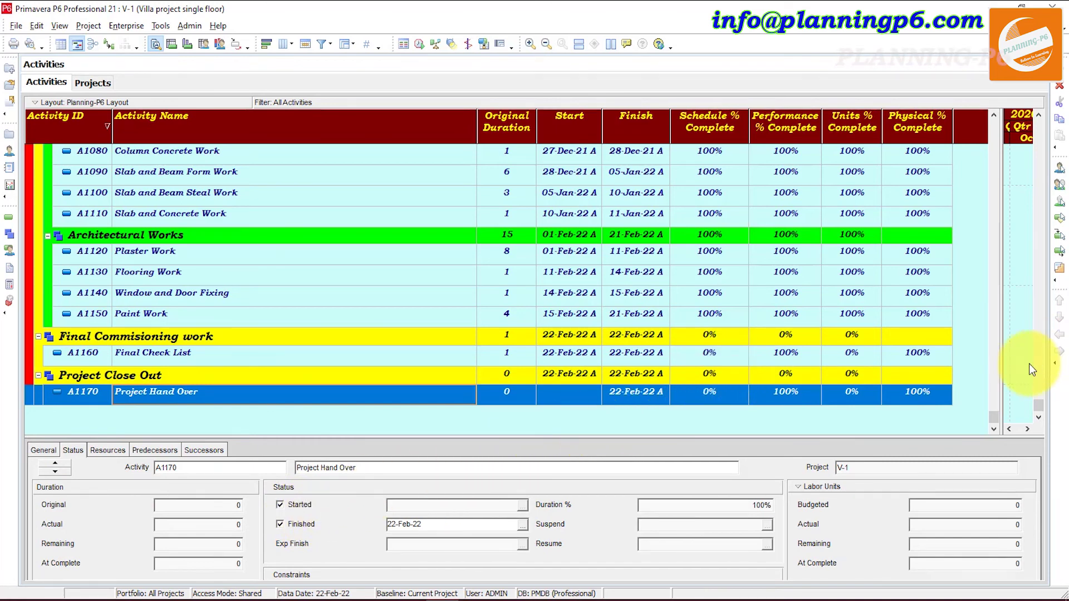
left_click_drag(992, 416, 976, 128)
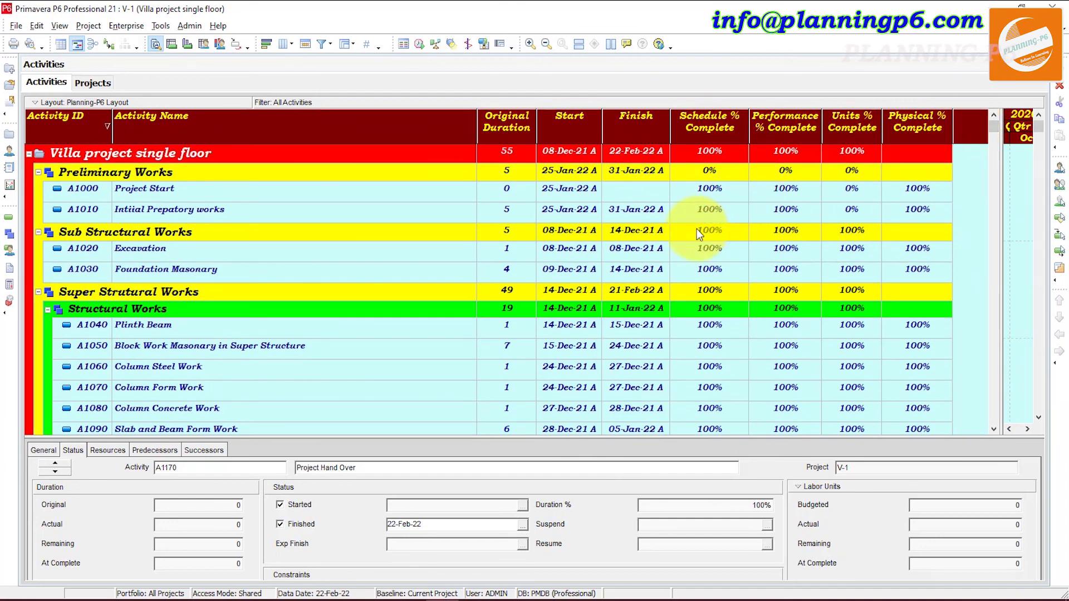